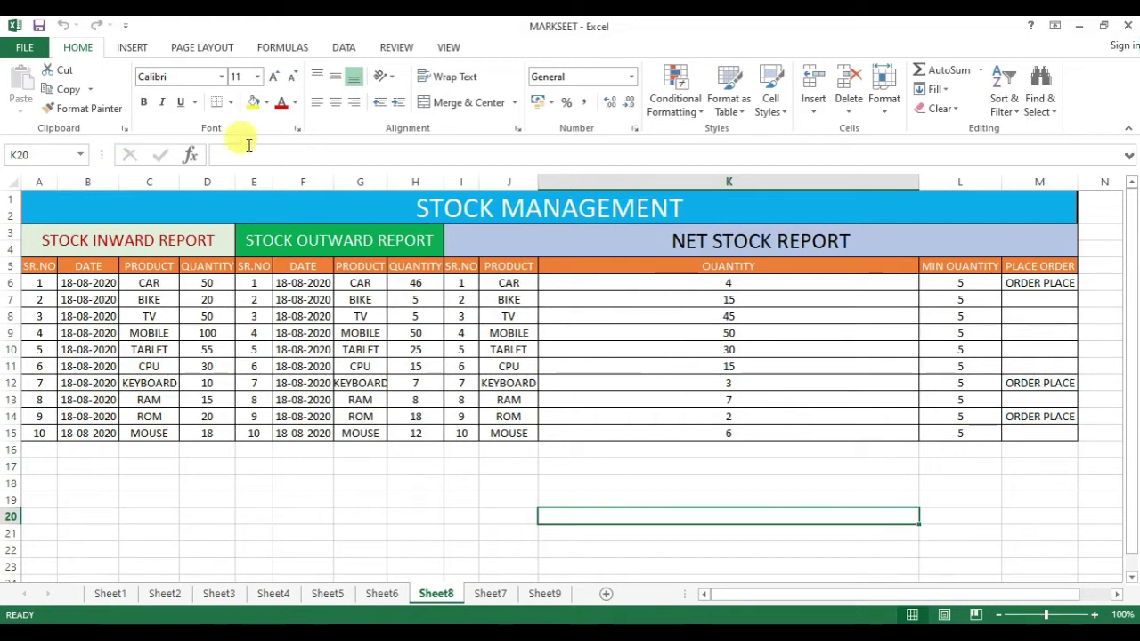
Step: Open the Format menu's cell protection options (Protect Sheet, Lock Cell) from the Home tab
{"action": "left_click", "coordinate": [438, 331]}
{"action": "left_click", "coordinate": [489, 477]}
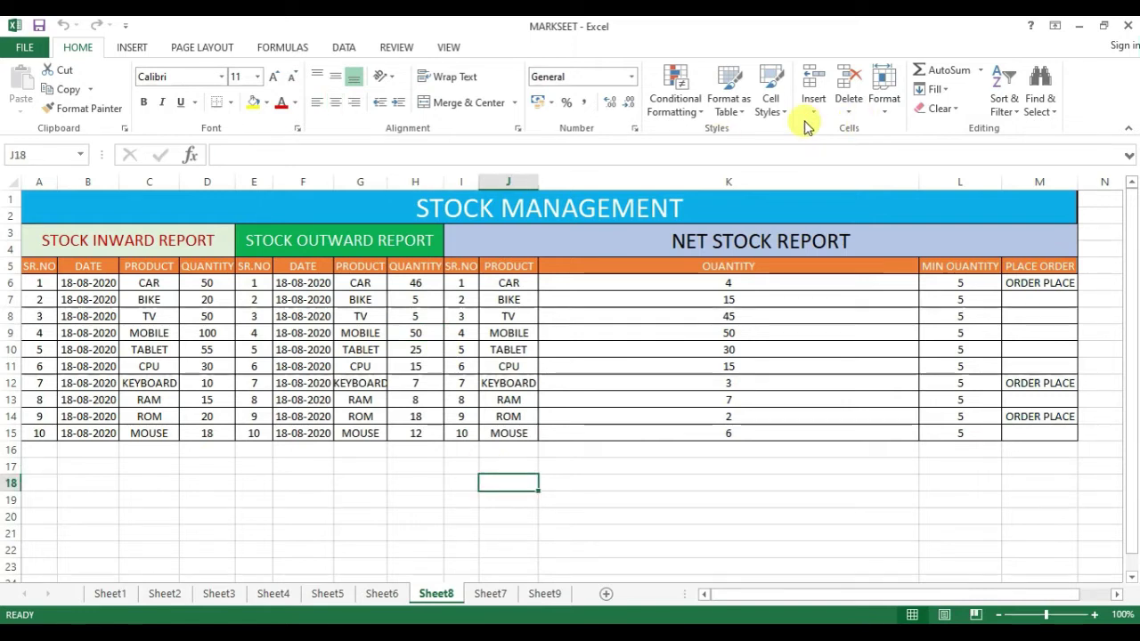
{"action": "left_click", "coordinate": [887, 107]}
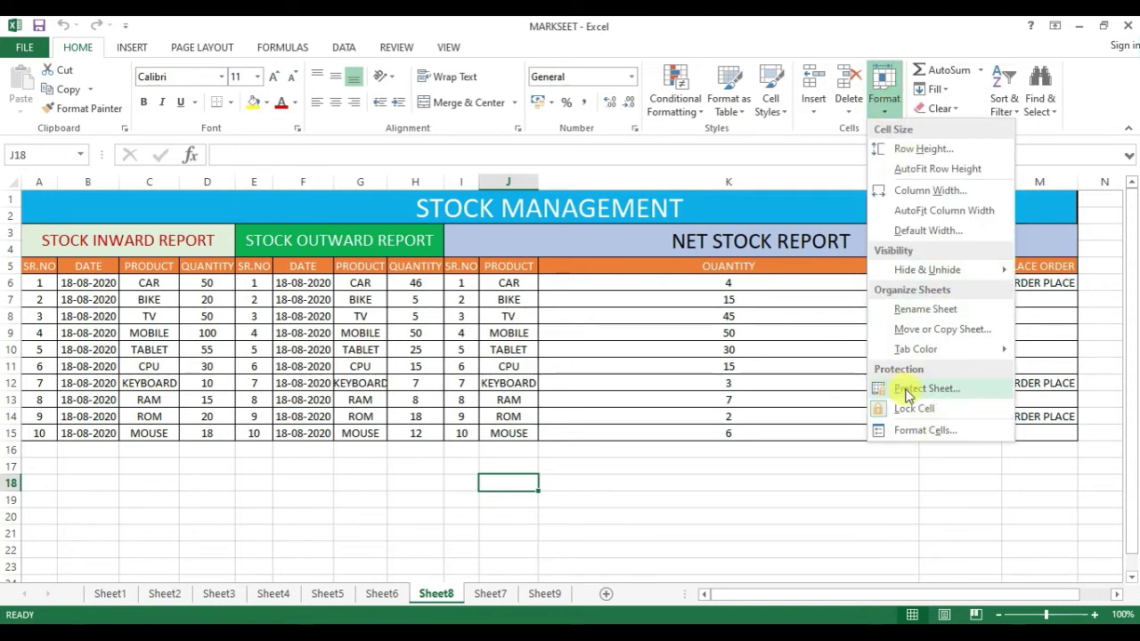
Step: Protect Sheet8 from the Review tab with a password, re-entered to confirm
{"action": "left_click", "coordinate": [398, 49]}
{"action": "left_click", "coordinate": [403, 50]}
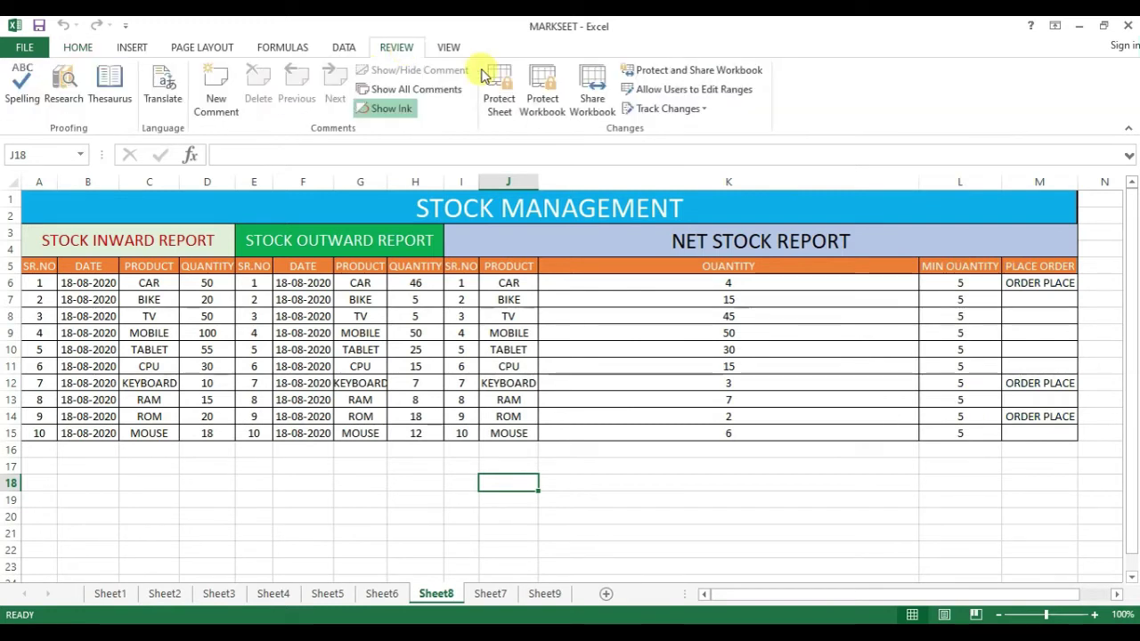
{"action": "left_click", "coordinate": [499, 103]}
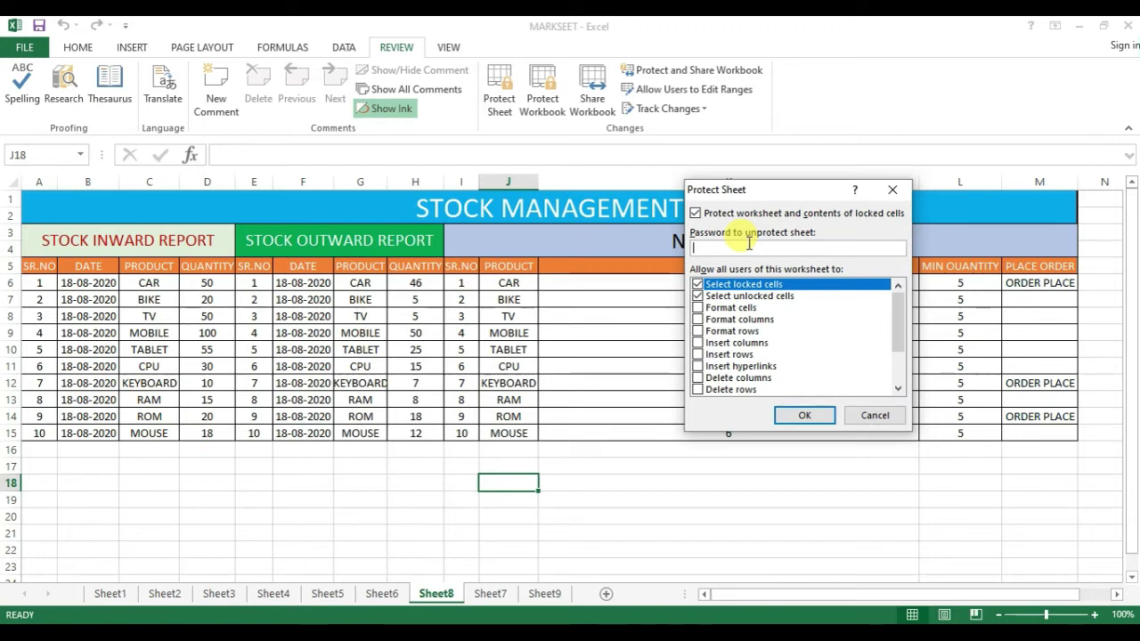
{"action": "type", "text": "4"}
{"action": "left_click", "coordinate": [789, 424]}
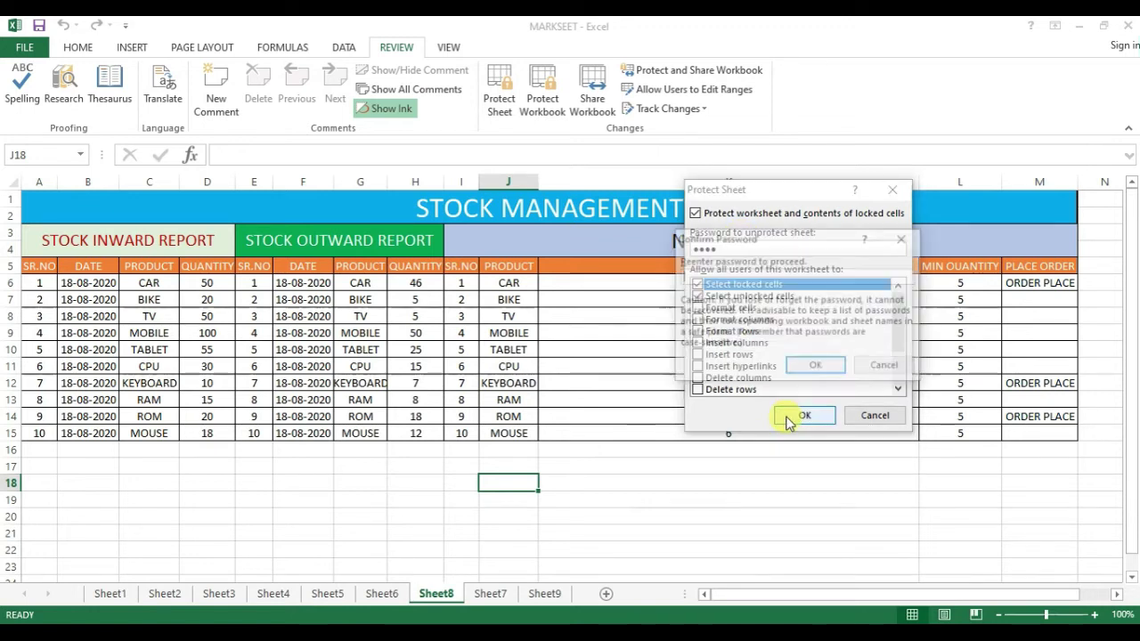
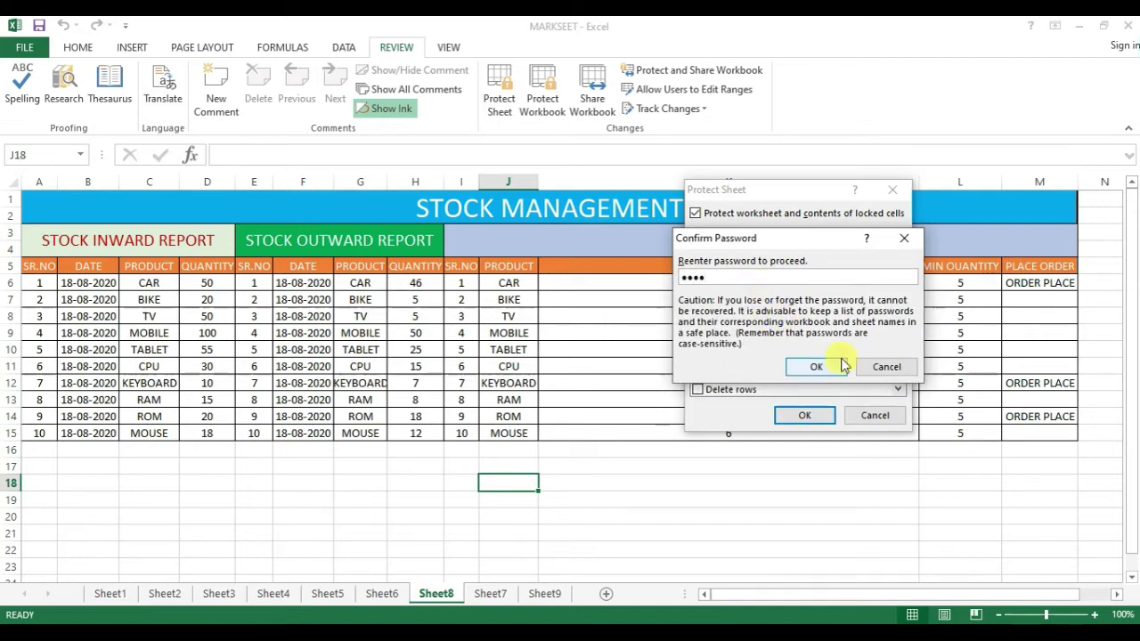
{"action": "left_click", "coordinate": [836, 365]}
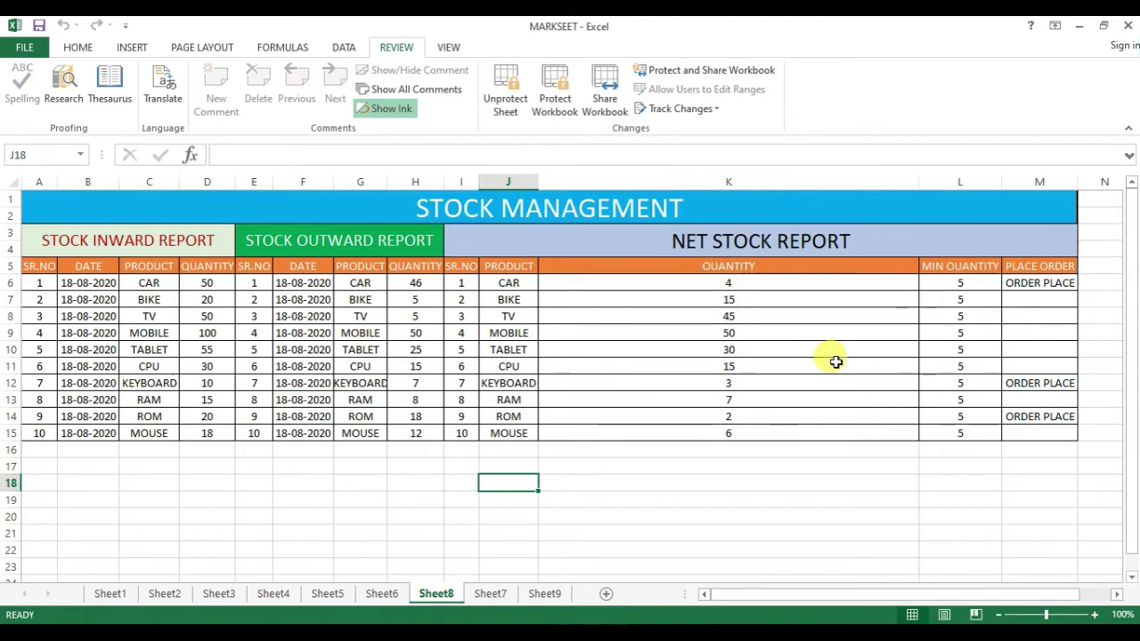
{"action": "left_click", "coordinate": [343, 332]}
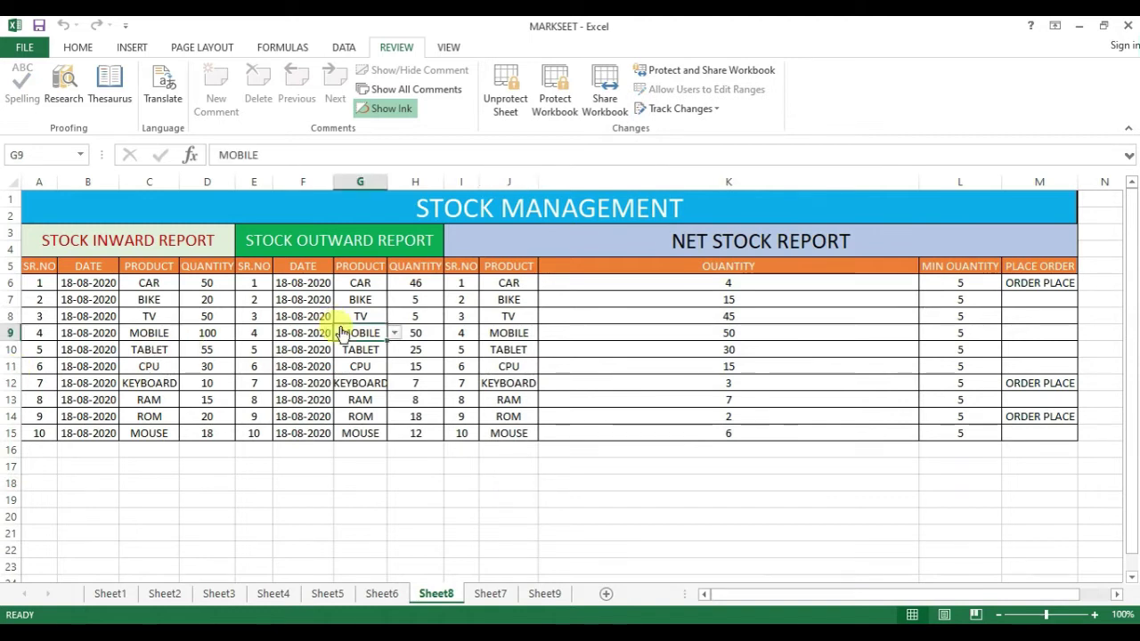
{"action": "left_click", "coordinate": [465, 328]}
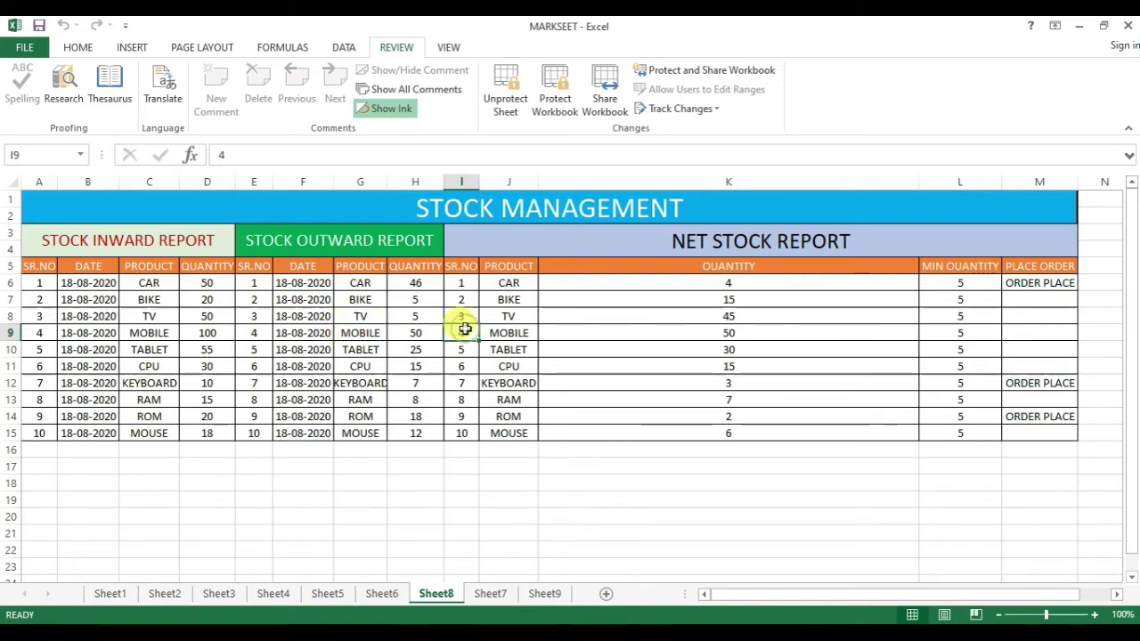
{"action": "left_click", "coordinate": [569, 327]}
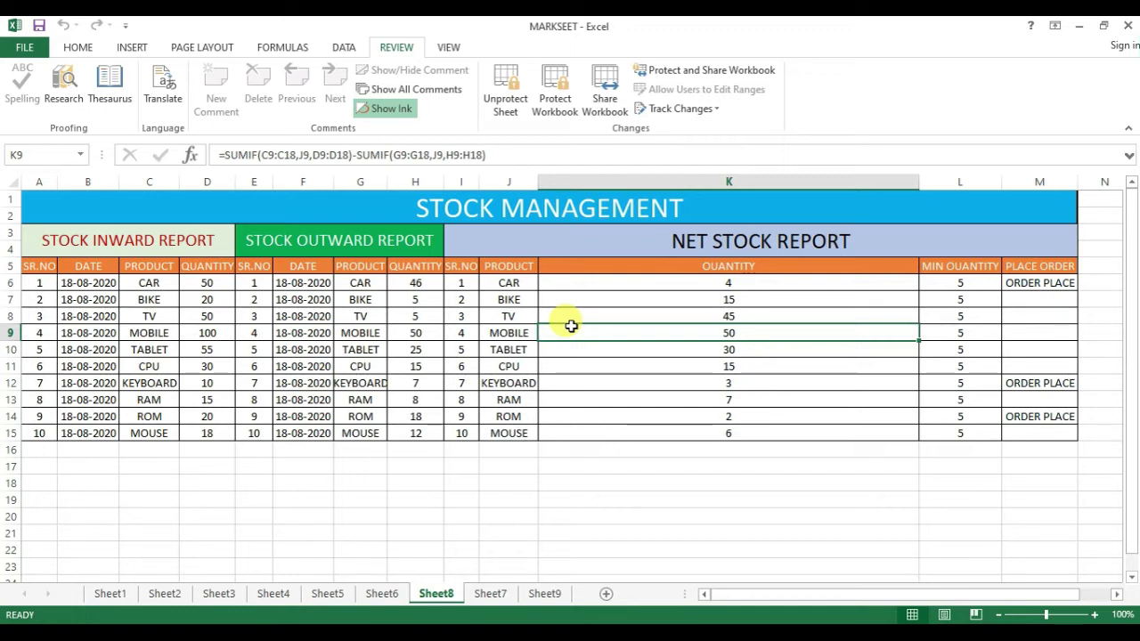
{"action": "left_click", "coordinate": [425, 470]}
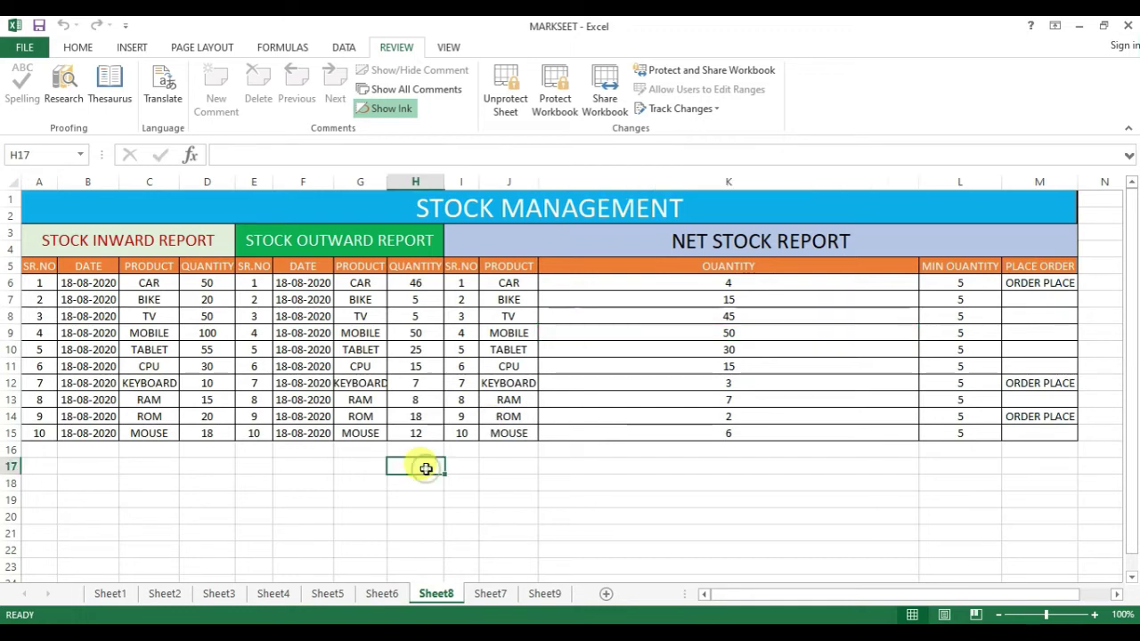
{"action": "left_click", "coordinate": [367, 349]}
{"action": "left_click", "coordinate": [374, 316]}
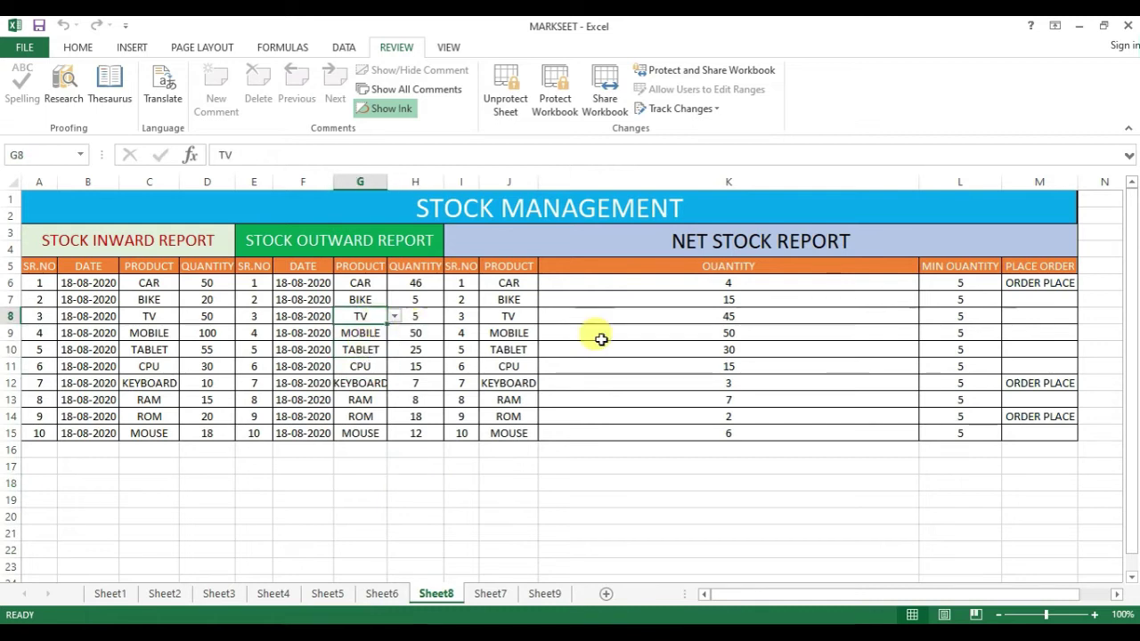
{"action": "left_click", "coordinate": [503, 353]}
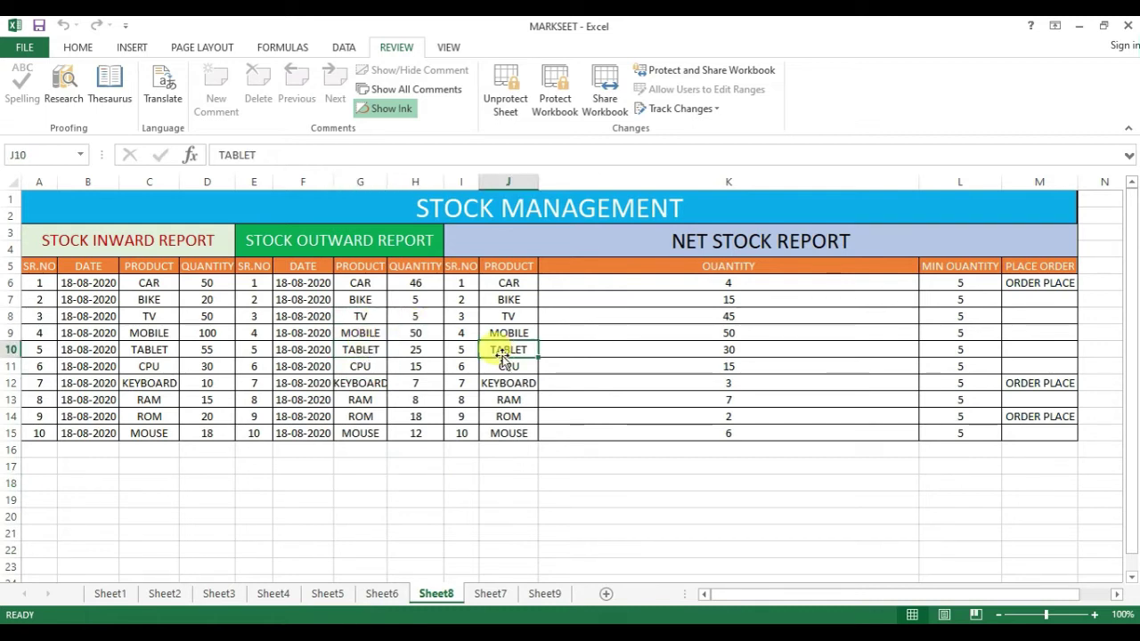
{"action": "double_click", "coordinate": [503, 354]}
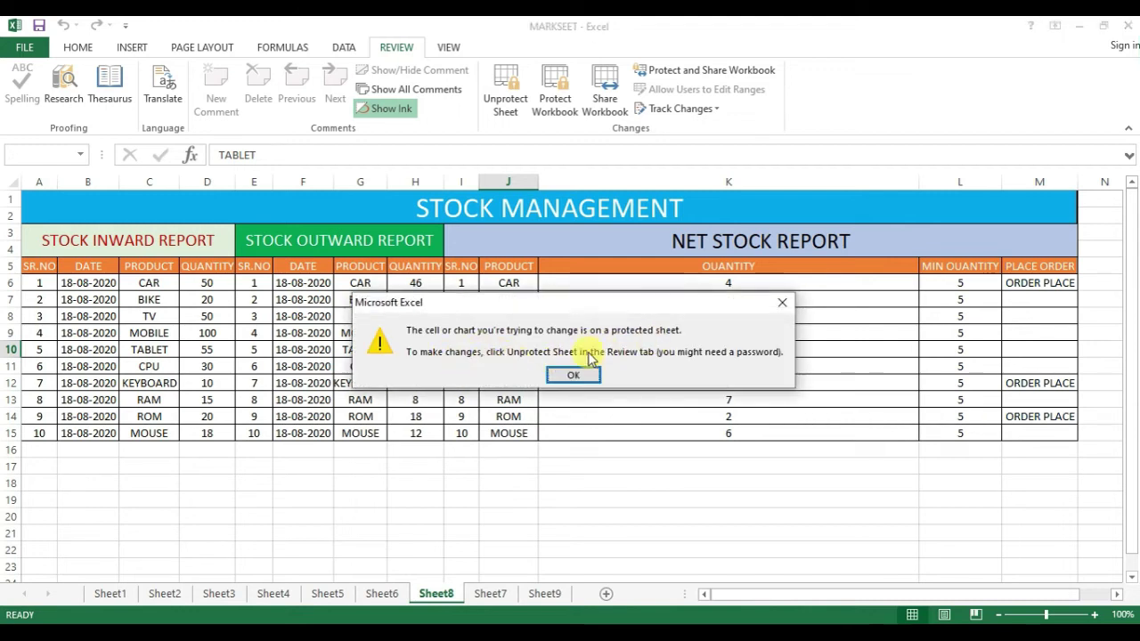
{"action": "left_click", "coordinate": [568, 375]}
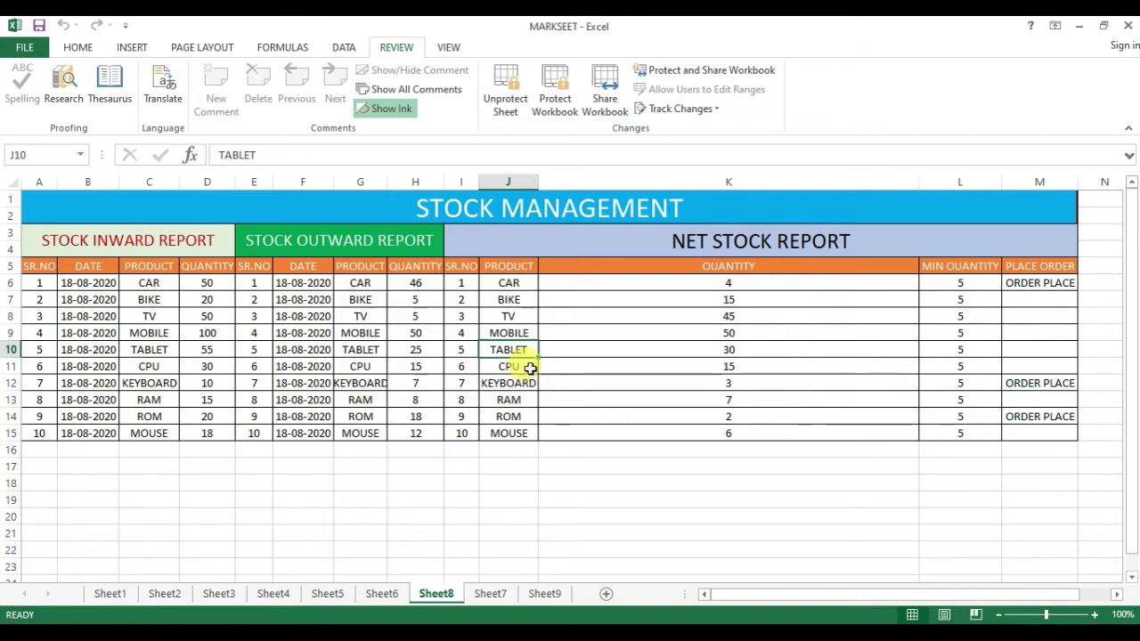
{"action": "left_click", "coordinate": [530, 368]}
{"action": "double_click", "coordinate": [530, 368]}
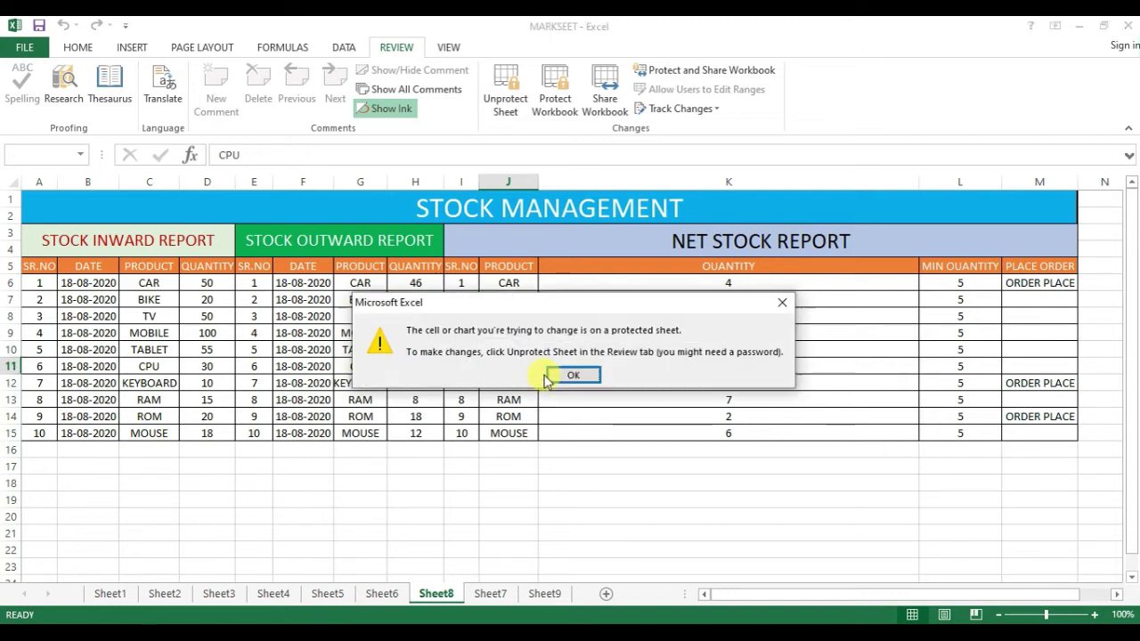
{"action": "left_click", "coordinate": [567, 378]}
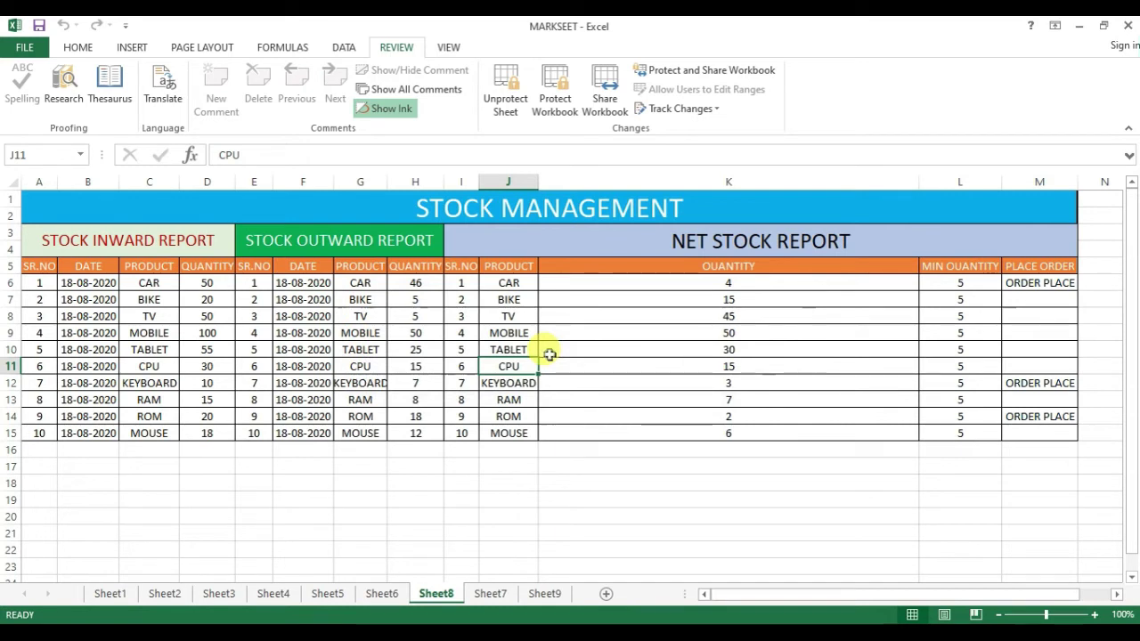
{"action": "left_click", "coordinate": [550, 355]}
{"action": "left_click", "coordinate": [471, 313]}
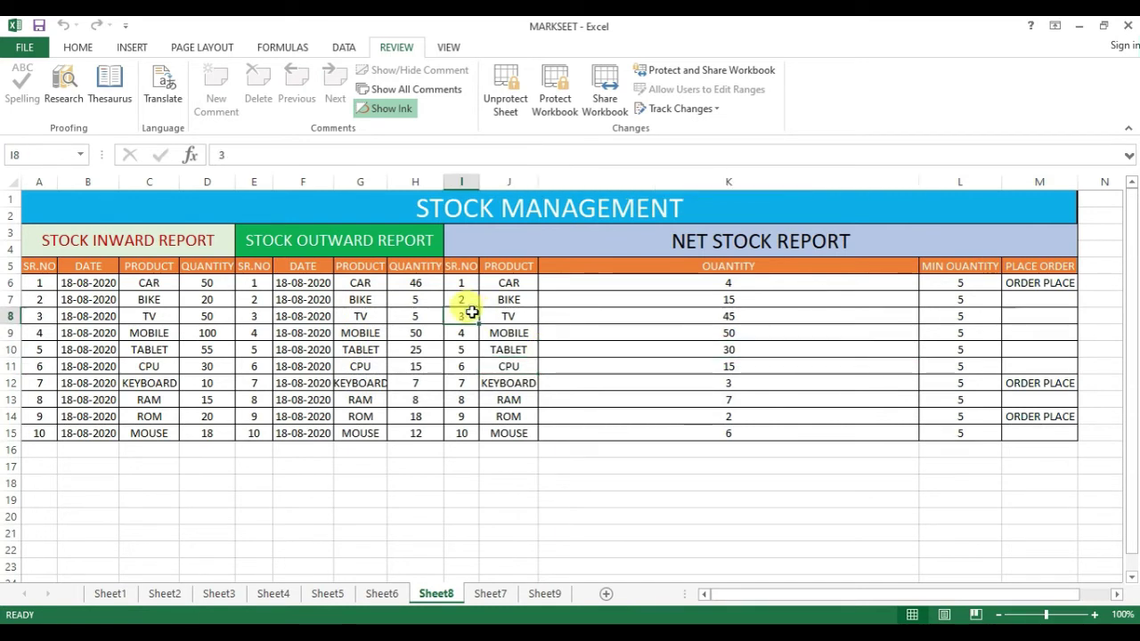
Step: Unprotect Sheet8 with its password, then select CPU cell J11 to test editing
{"action": "left_click", "coordinate": [79, 49]}
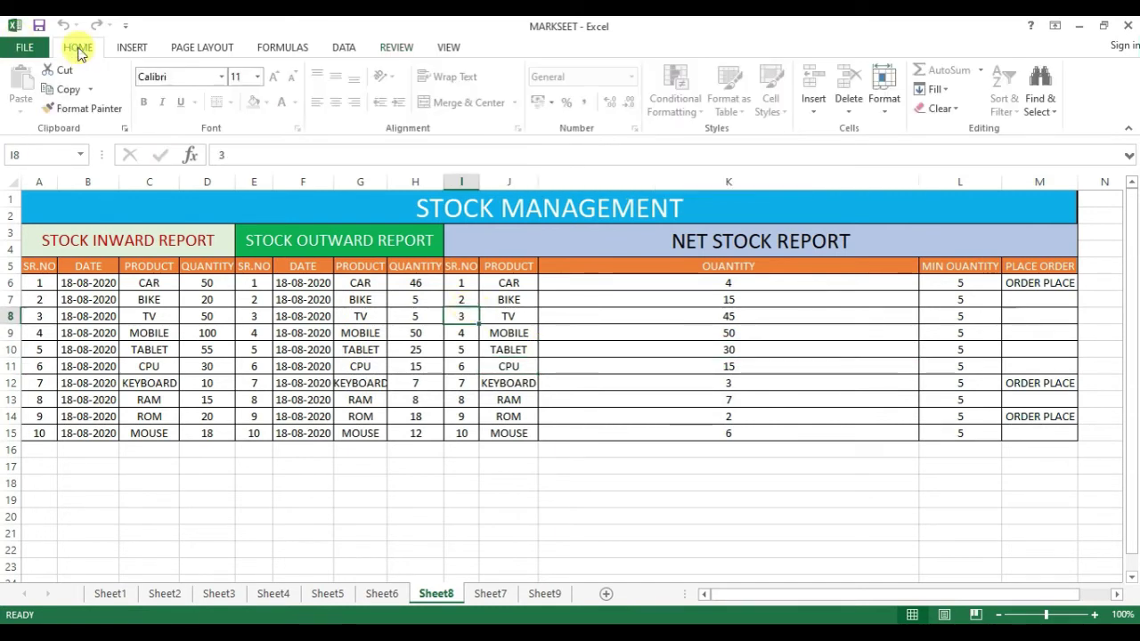
{"action": "left_click", "coordinate": [394, 50]}
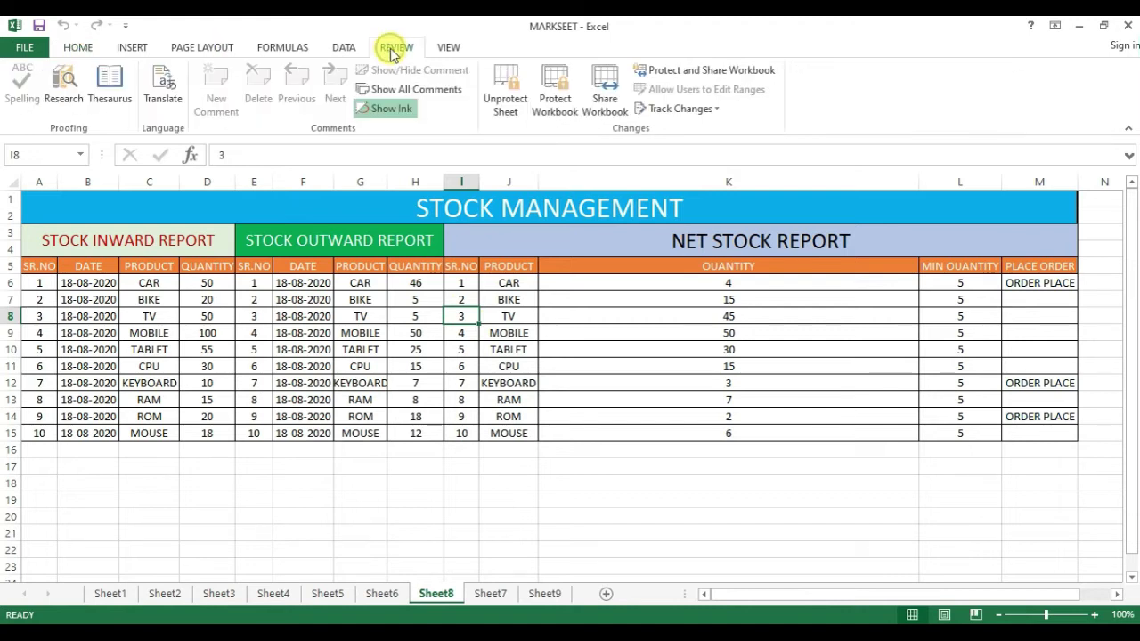
{"action": "left_click", "coordinate": [508, 98]}
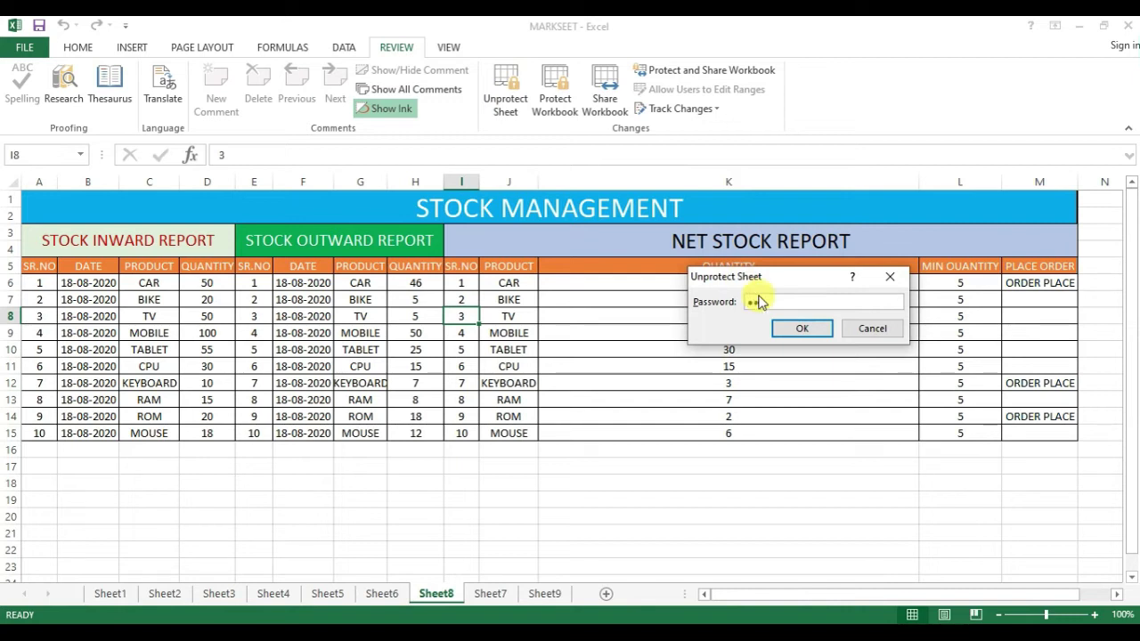
{"action": "left_click", "coordinate": [803, 329]}
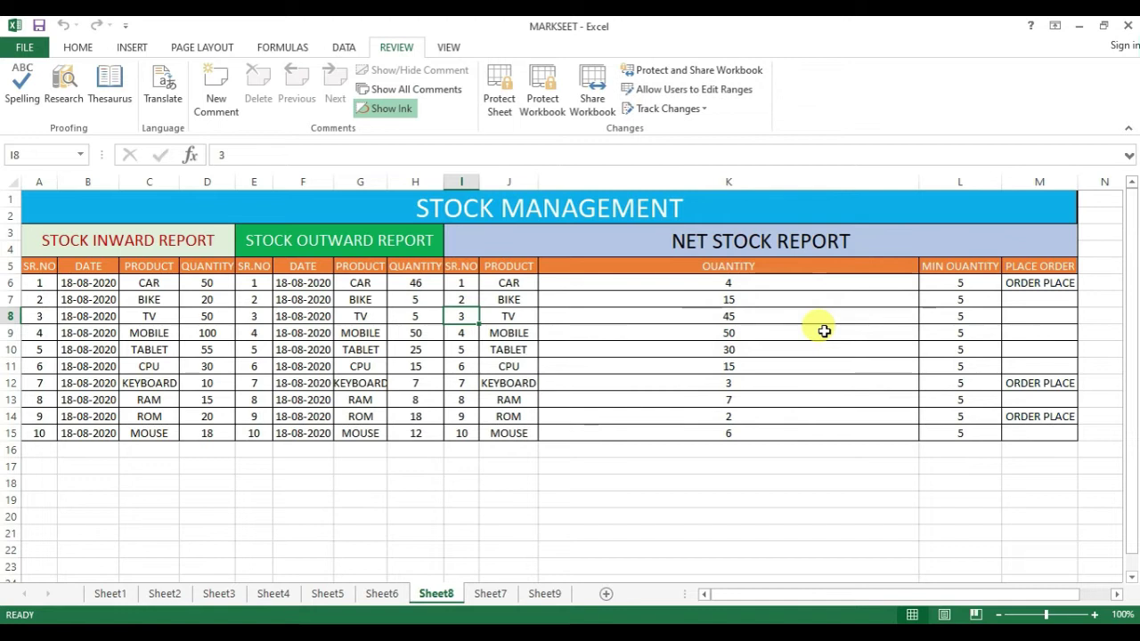
{"action": "left_click", "coordinate": [522, 368]}
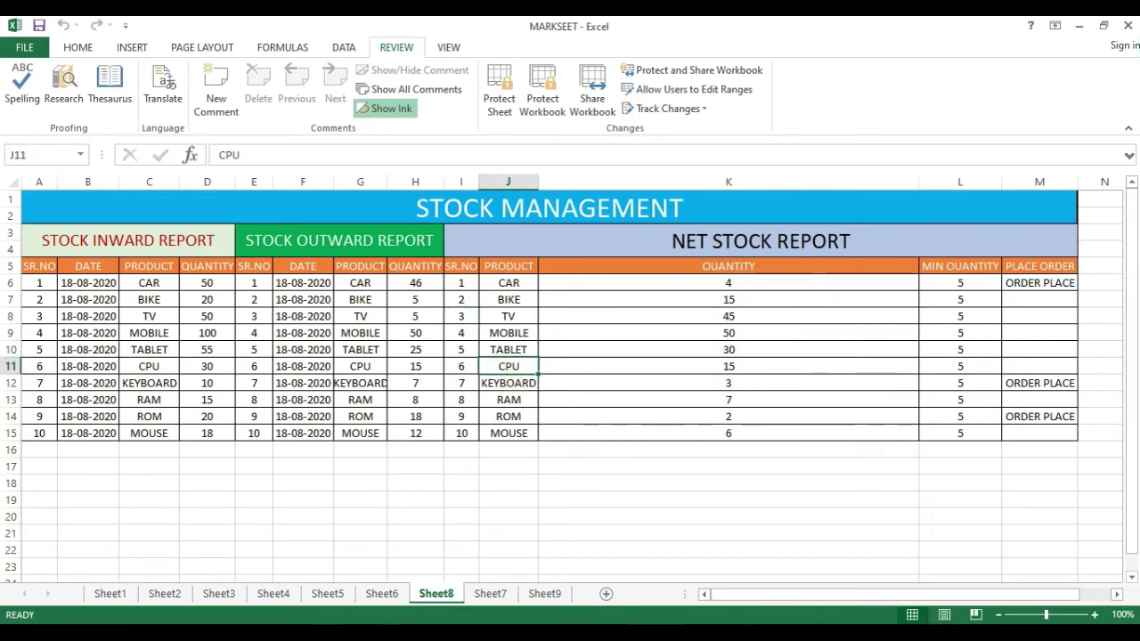
{"action": "type", "text": "kEYBOARD"}
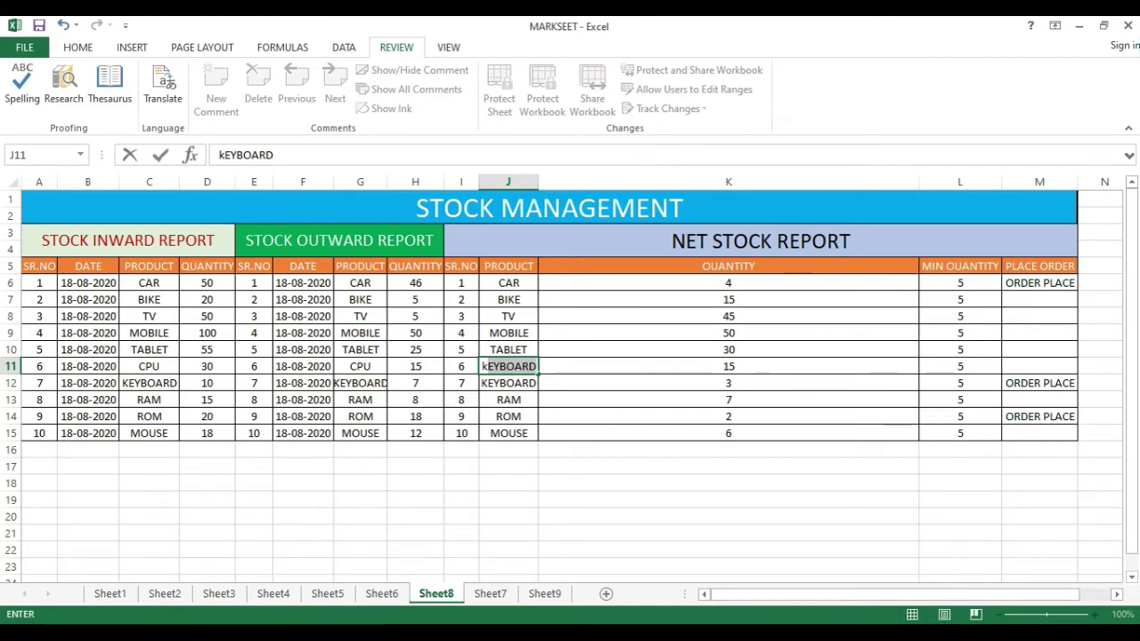
{"action": "key", "text": "BackSpace"}
{"action": "key", "text": "BackSpace"}
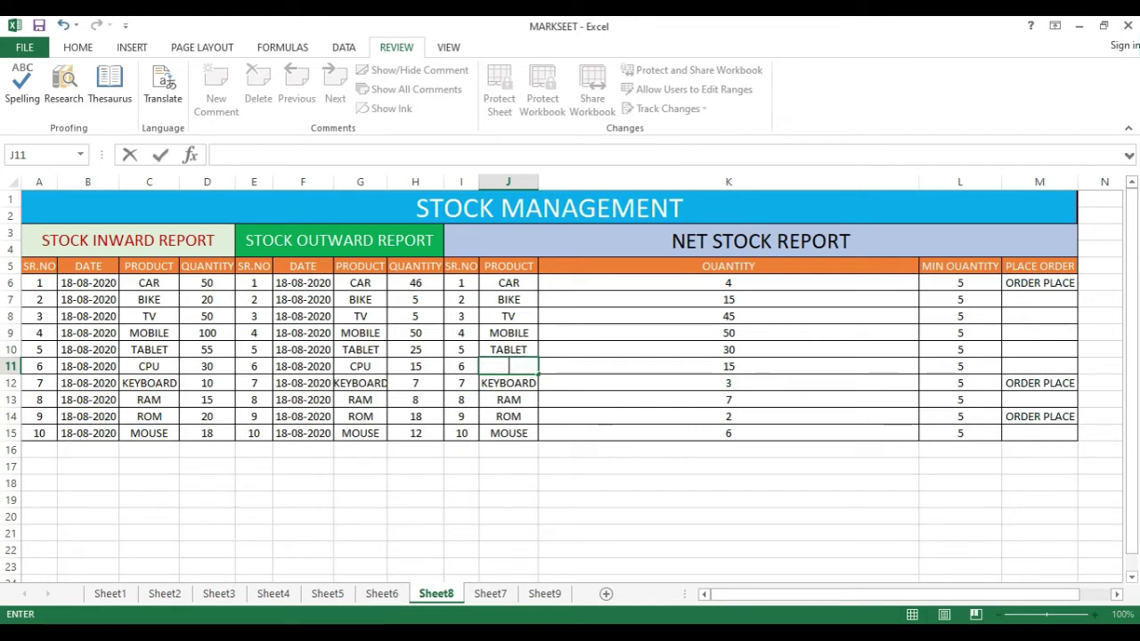
{"action": "type", "text": "cpu"}
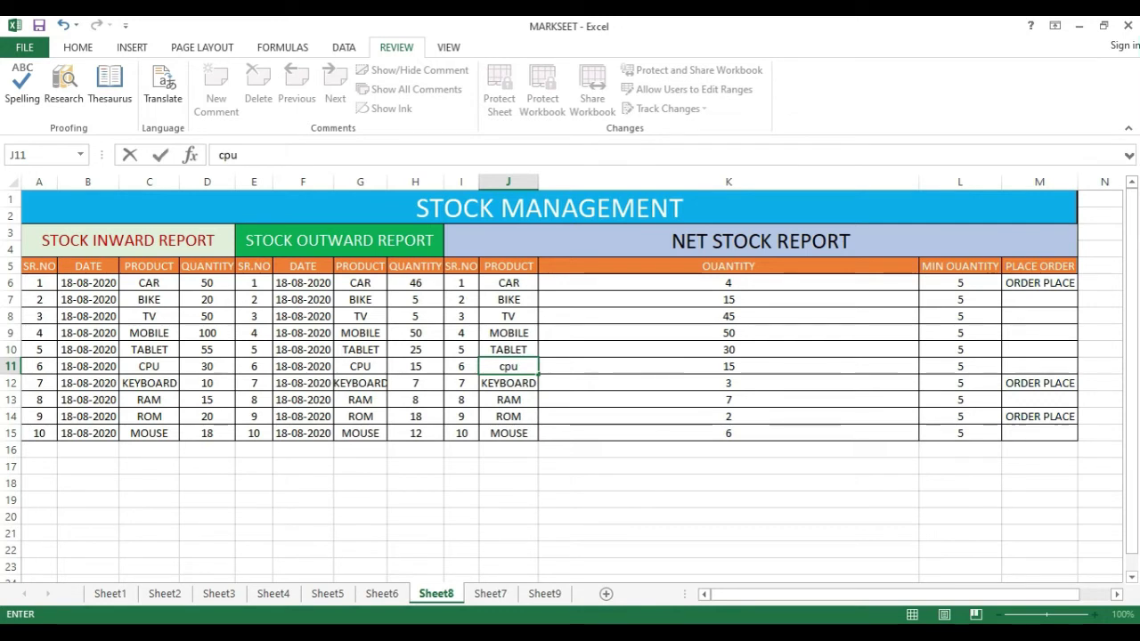
{"action": "key", "text": "BackSpace"}
{"action": "key", "text": "BackSpace"}
{"action": "key", "text": "BackSpace"}
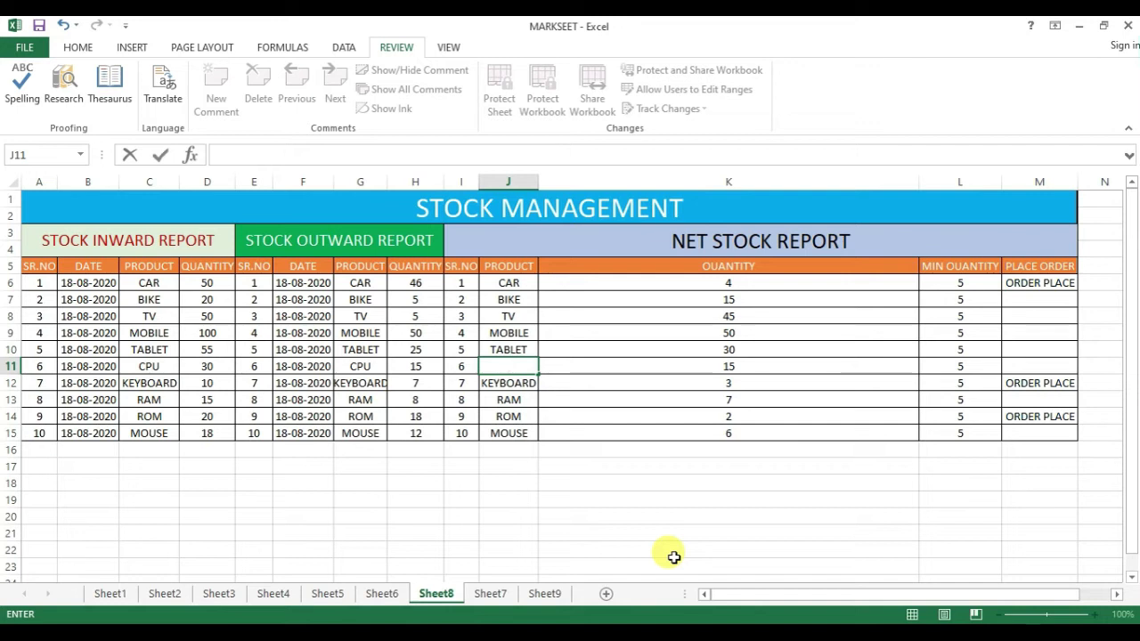
{"action": "type", "text": "CP"}
{"action": "type", "text": "U"}
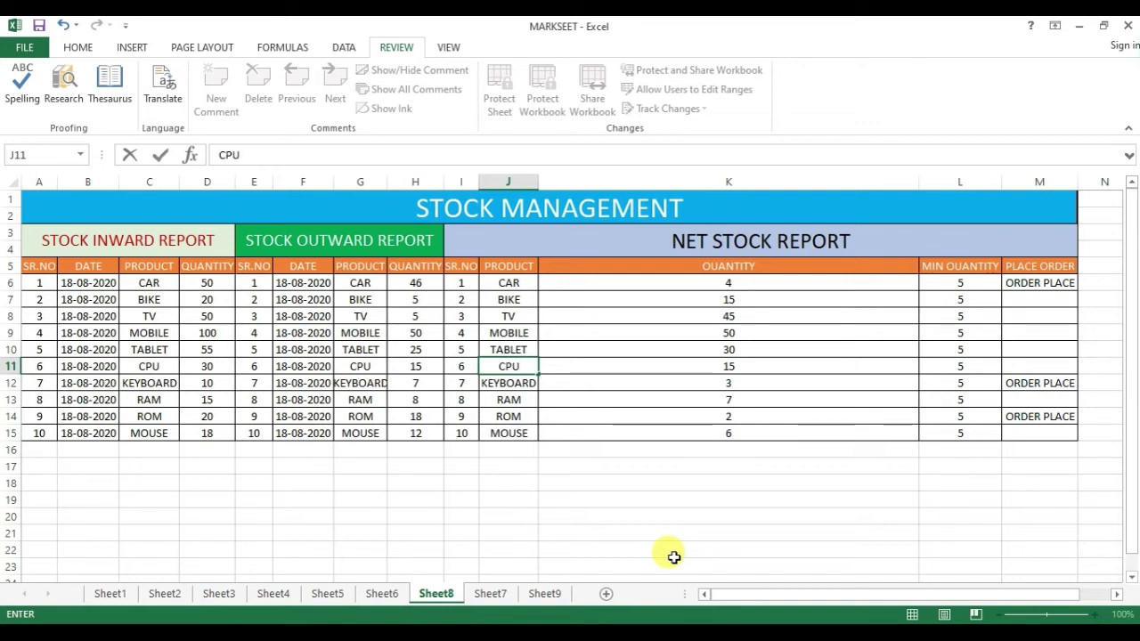
{"action": "left_click", "coordinate": [559, 517]}
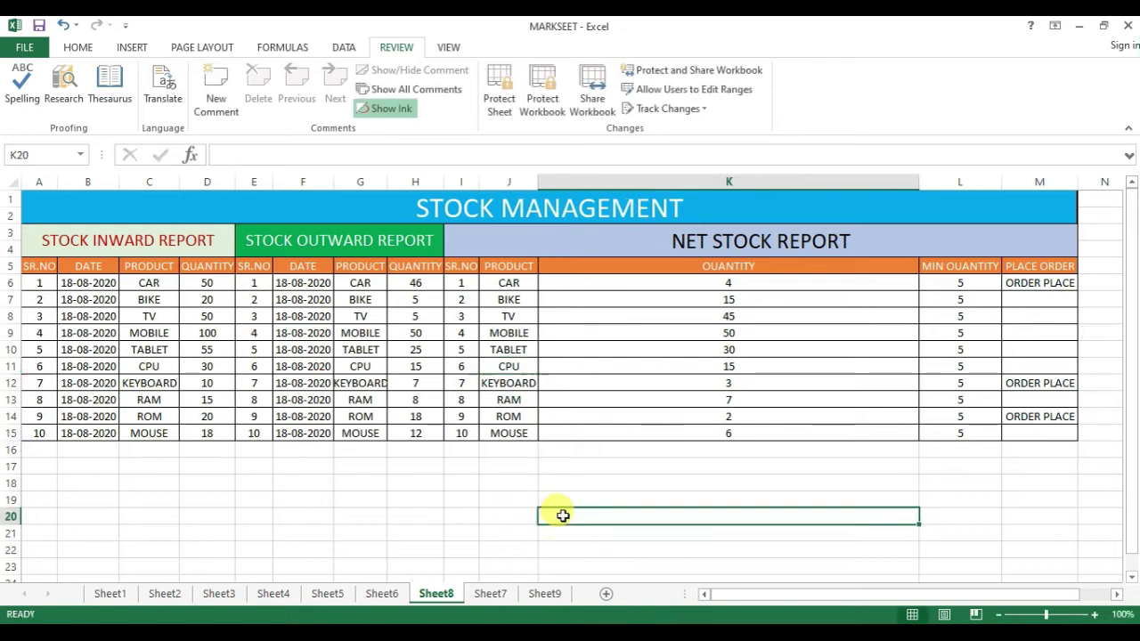
{"action": "left_click", "coordinate": [490, 461]}
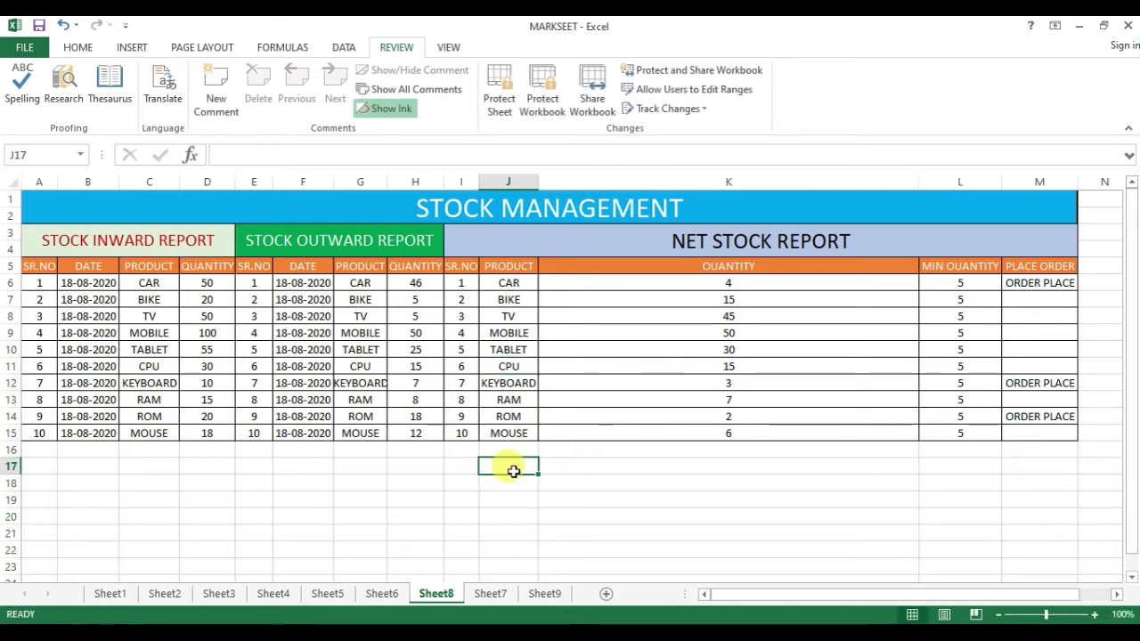
Step: Return to the Home tab and select the inward QUANTITY cells D5:D15
{"action": "left_click", "coordinate": [76, 47]}
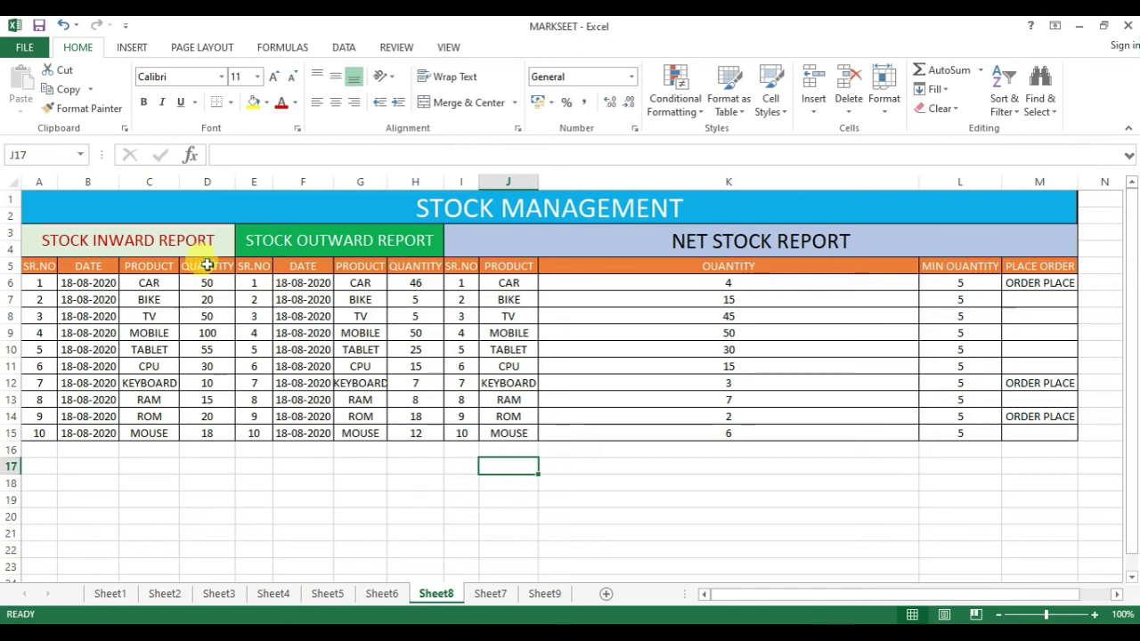
{"action": "left_click_drag", "start_coordinate": [207, 265], "coordinate": [205, 438]}
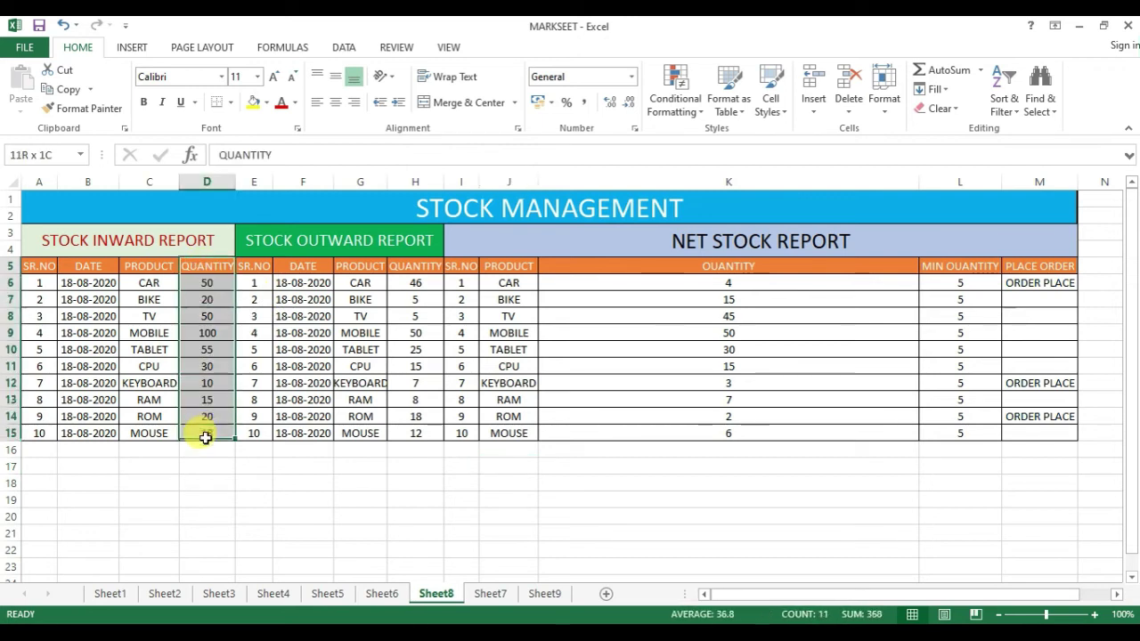
Step: Open the Format Cells dialog for the selected inward quantity cells D5:D15
{"action": "left_click_drag", "start_coordinate": [205, 438], "coordinate": [205, 436]}
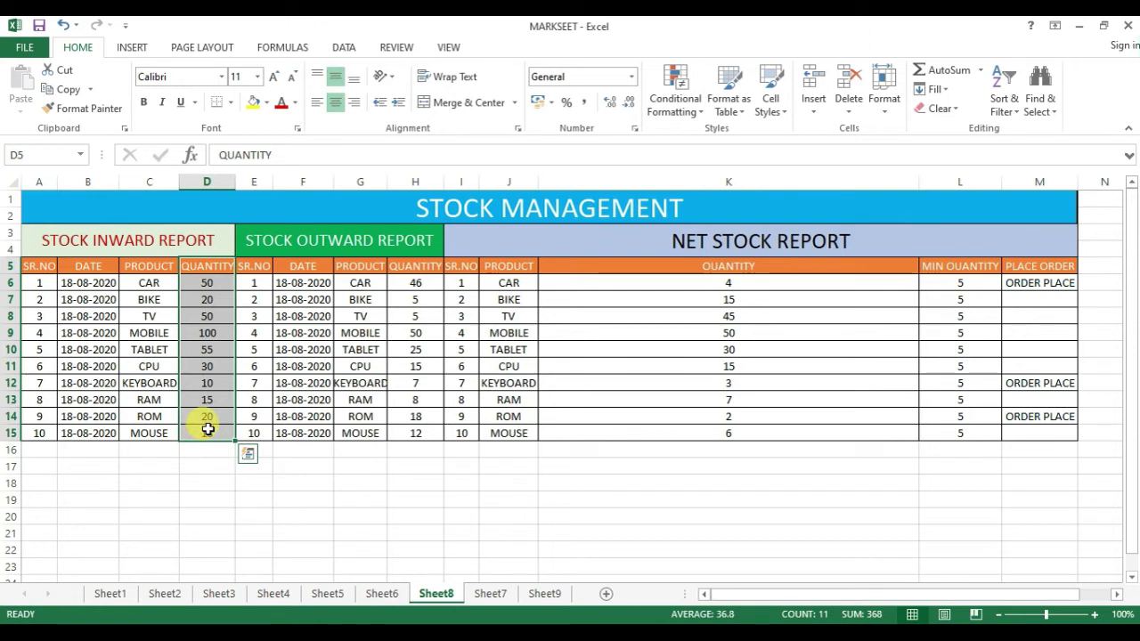
{"action": "right_click", "coordinate": [213, 345]}
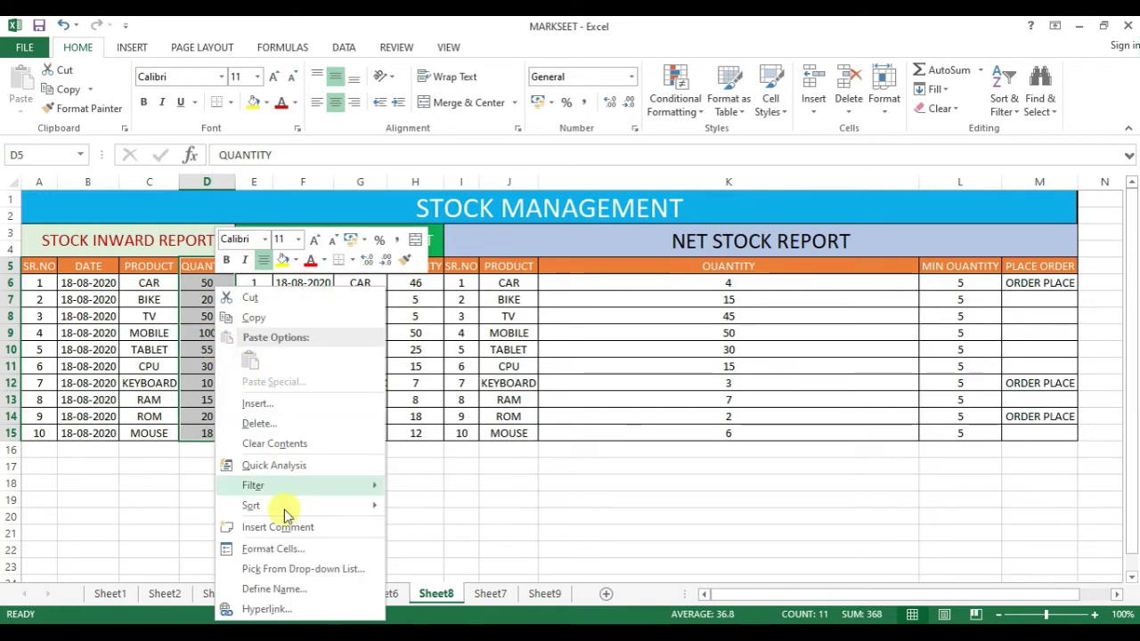
{"action": "key", "text": "Escape"}
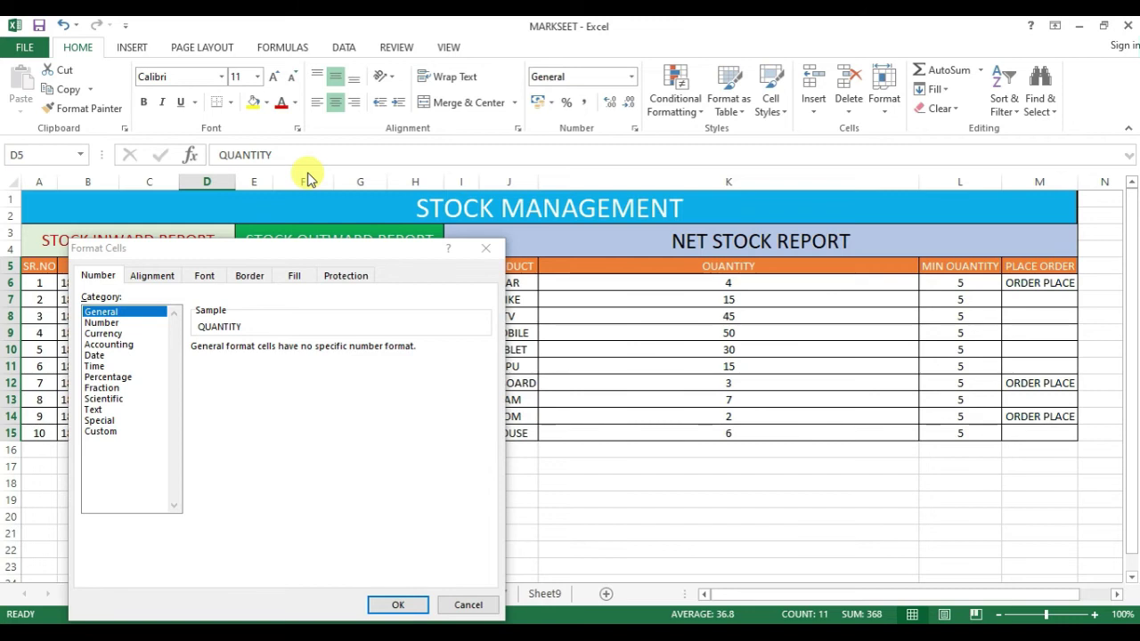
Step: Clear the Locked option on the Protection tab for cells D5:D15
{"action": "left_click", "coordinate": [346, 276]}
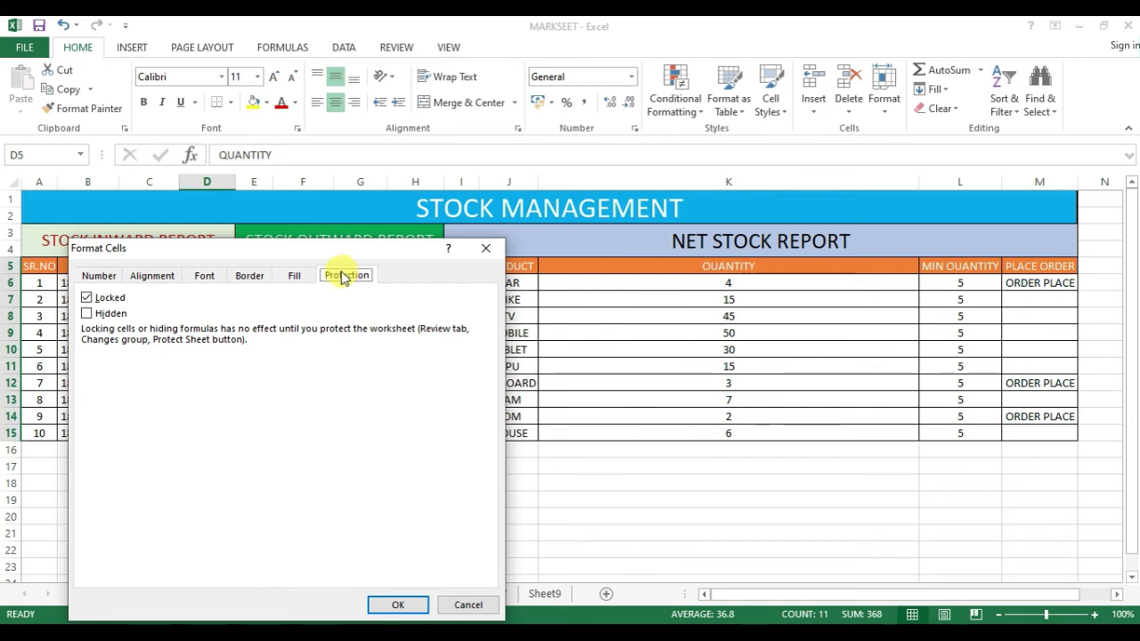
{"action": "left_click", "coordinate": [86, 300]}
{"action": "left_click", "coordinate": [87, 299]}
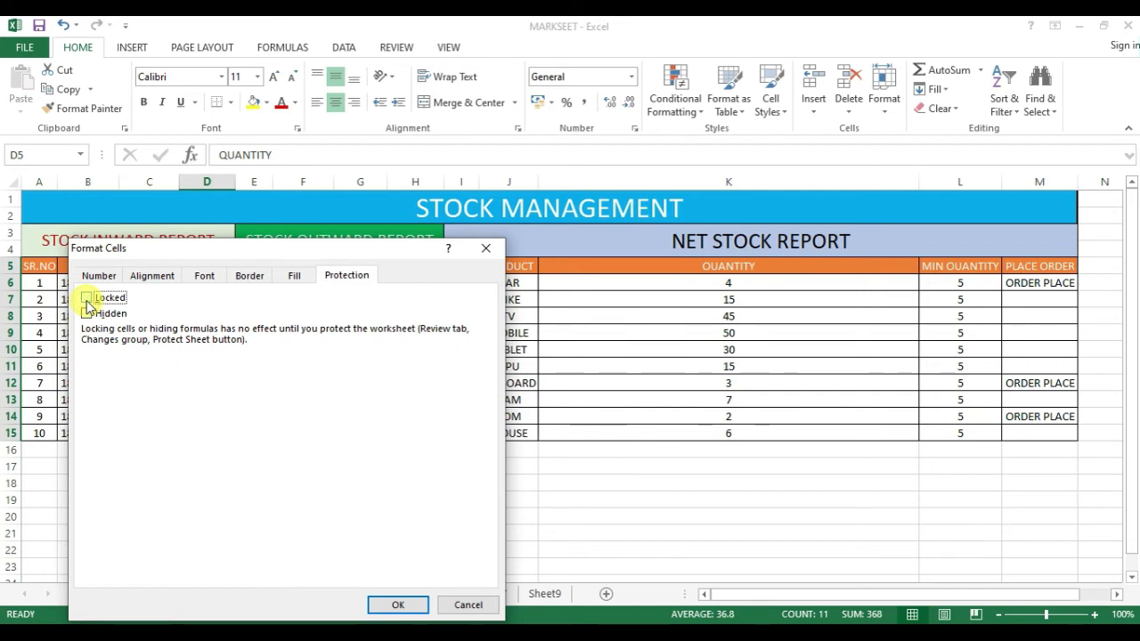
{"action": "left_click", "coordinate": [386, 607]}
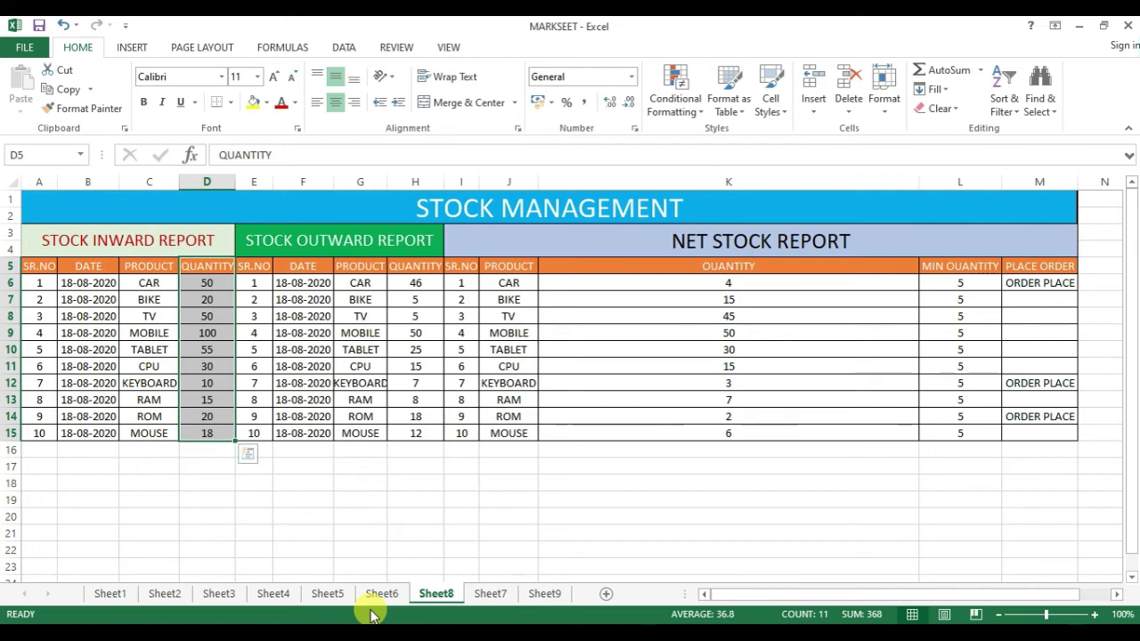
Step: Re-protect Sheet8 with a confirmed password, leaving only D5:D15 editable
{"action": "left_click", "coordinate": [395, 49]}
{"action": "left_click", "coordinate": [496, 101]}
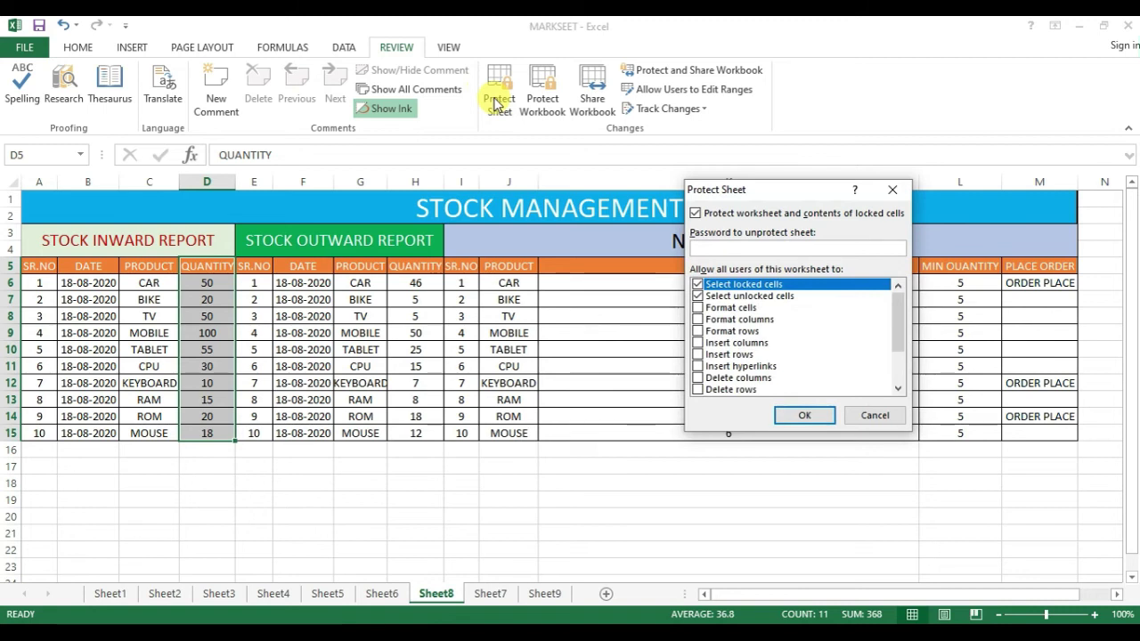
{"action": "type", "text": "4"}
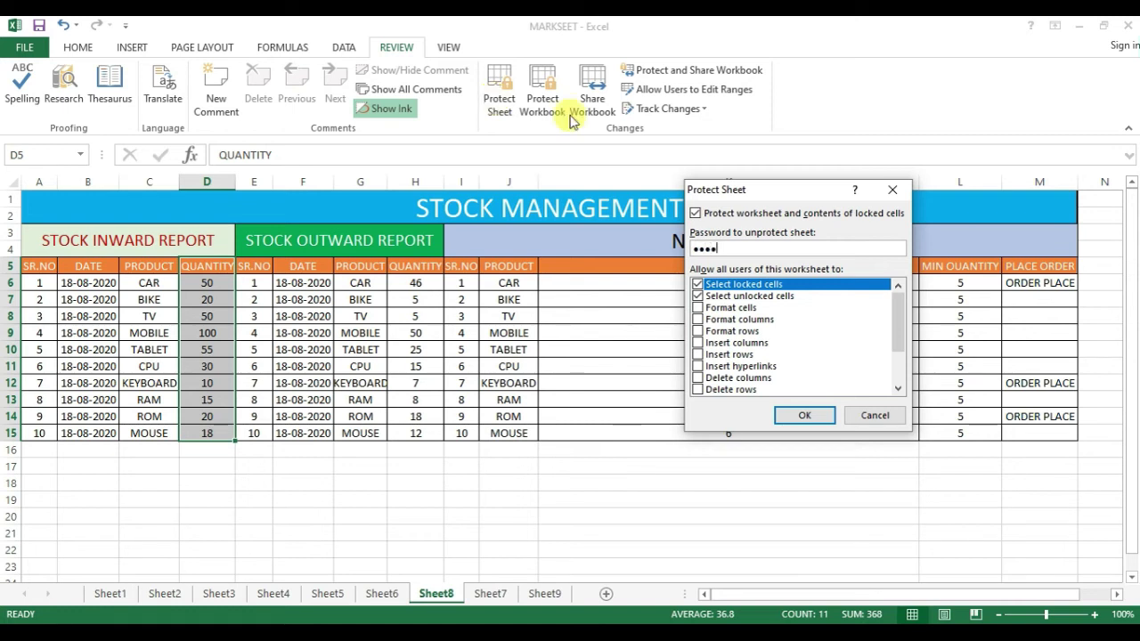
{"action": "left_click", "coordinate": [812, 418]}
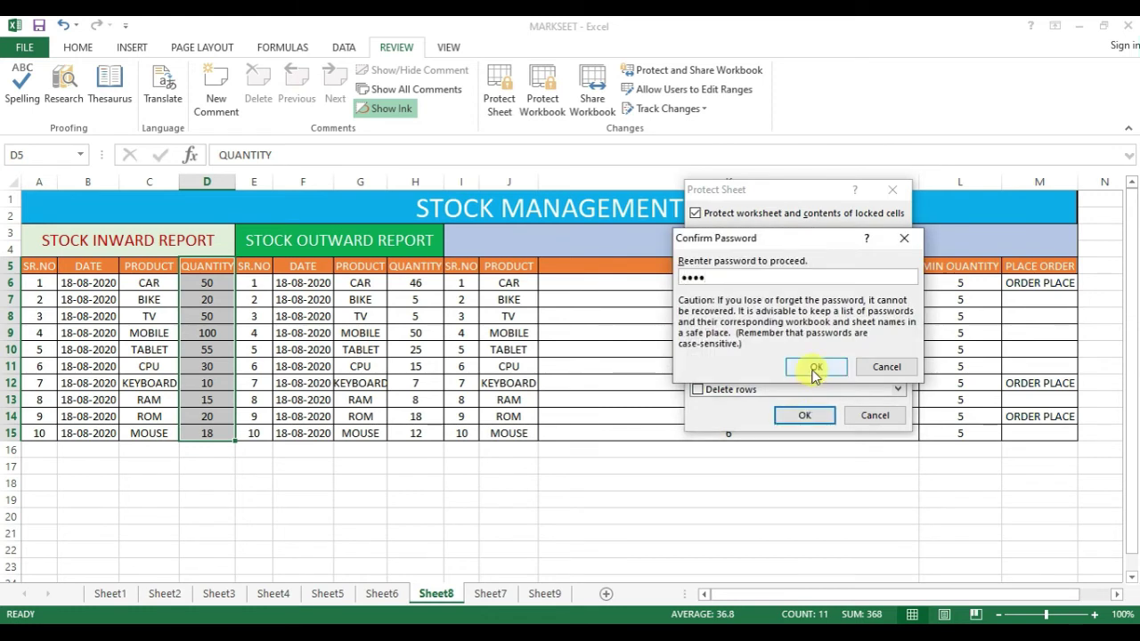
{"action": "left_click", "coordinate": [813, 371]}
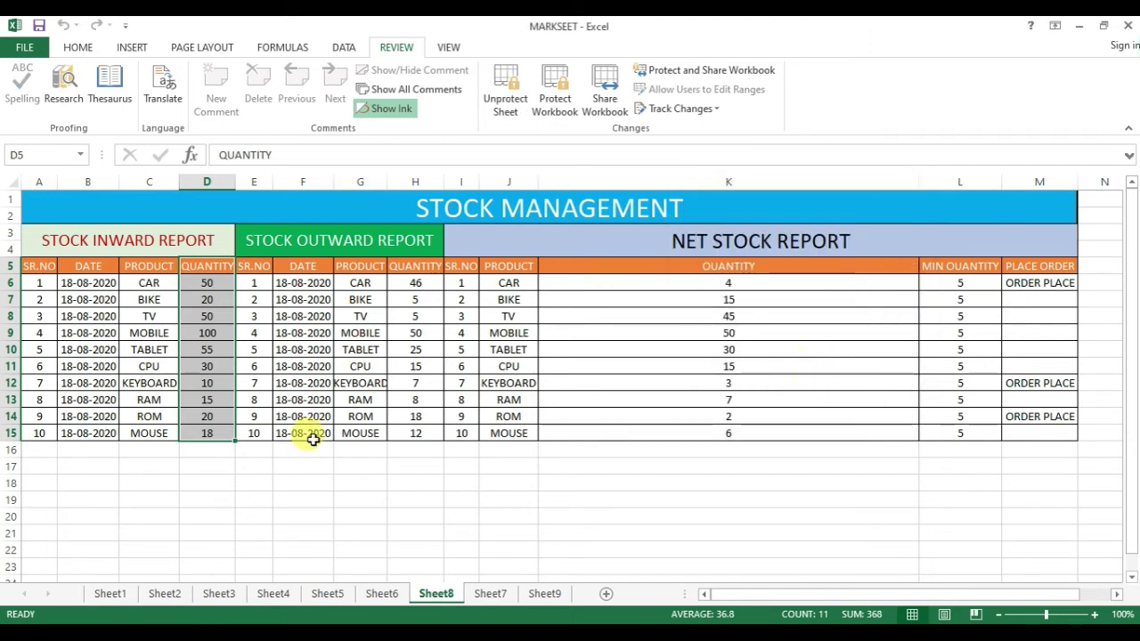
Step: Set BIKE's inward quantity in D7 to 50
{"action": "left_click", "coordinate": [265, 431]}
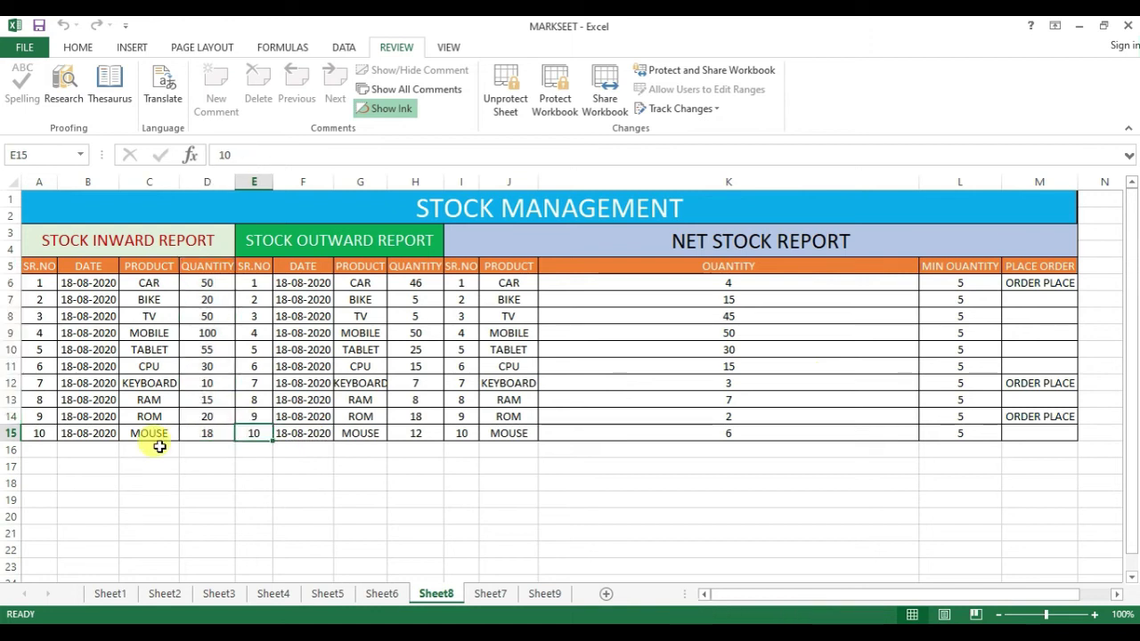
{"action": "left_click", "coordinate": [82, 434]}
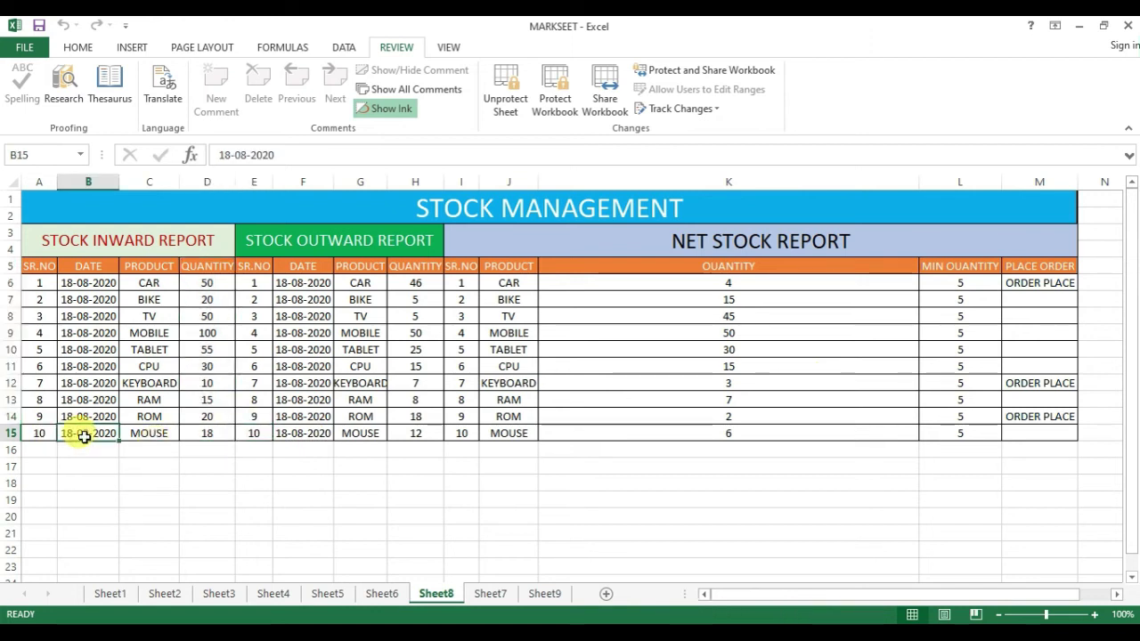
{"action": "left_click", "coordinate": [210, 306]}
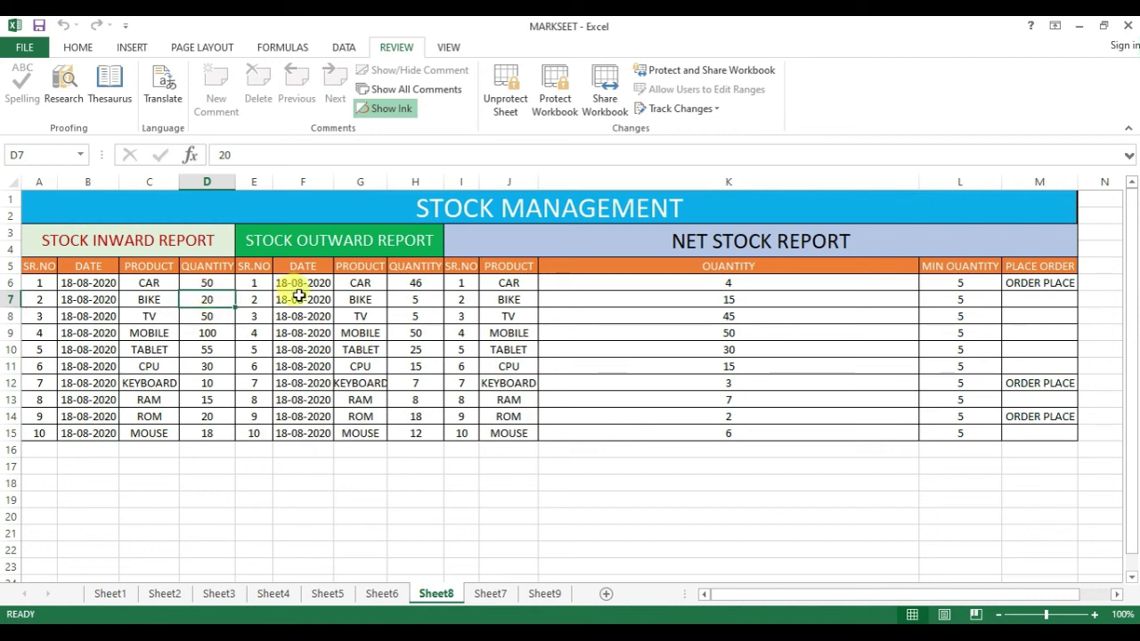
{"action": "type", "text": "F"}
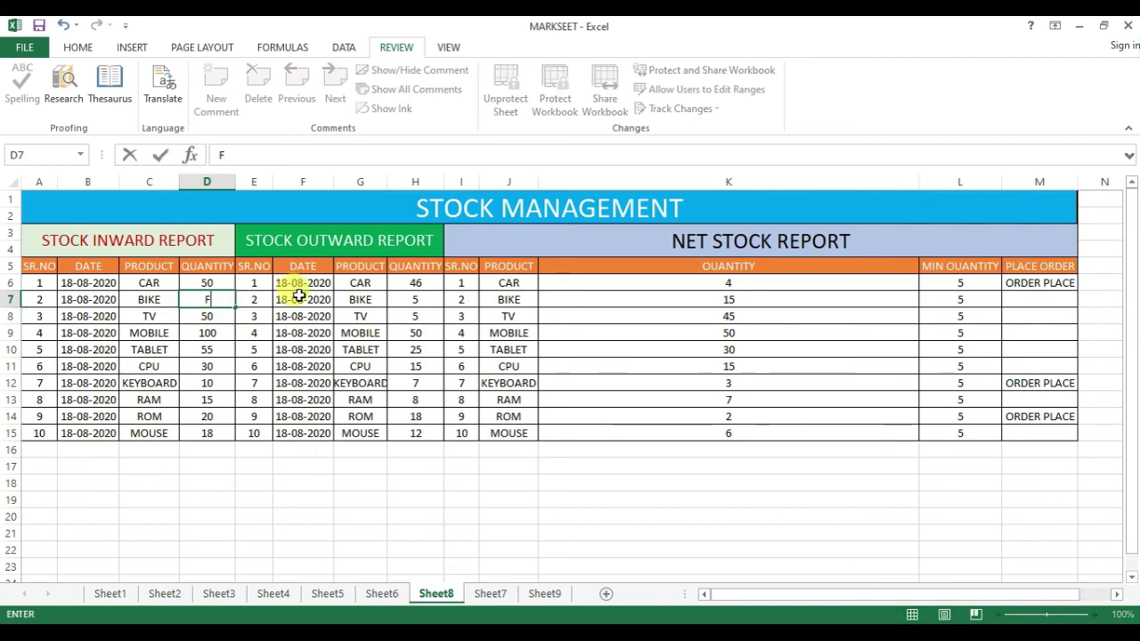
{"action": "type", "text": "="}
{"action": "key", "text": "BackSpace"}
{"action": "type", "text": "50"}
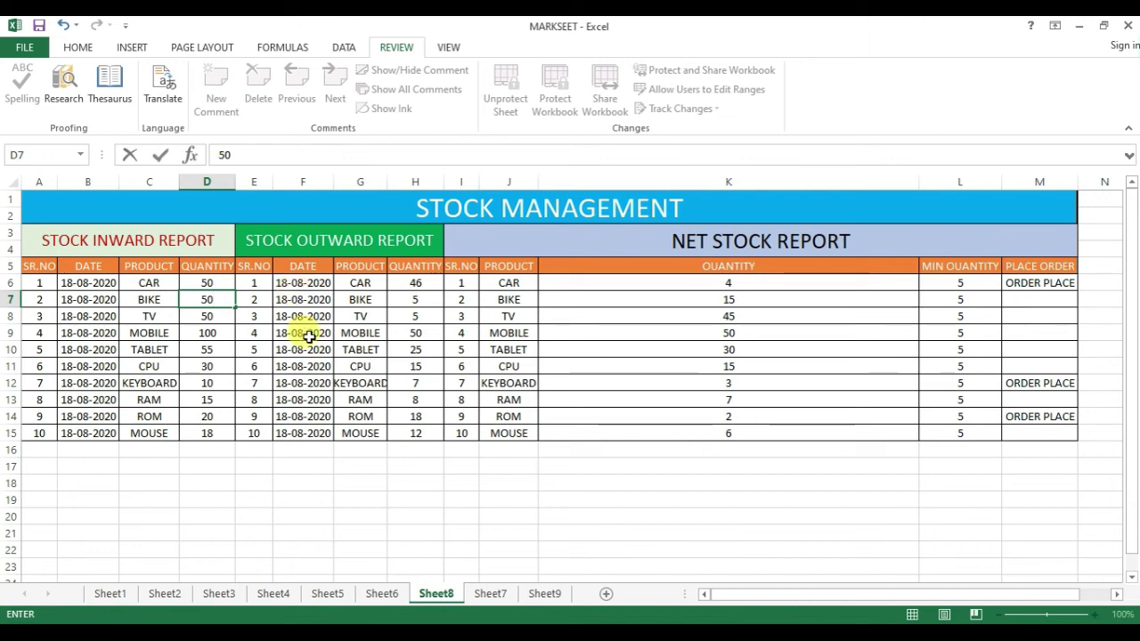
{"action": "left_click", "coordinate": [254, 465]}
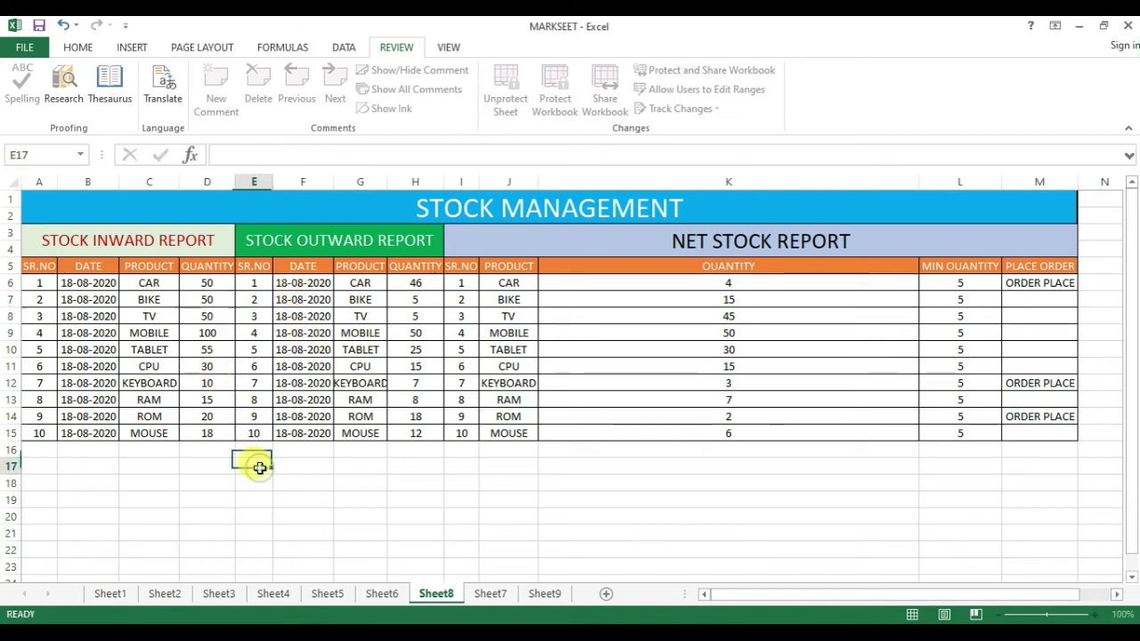
Step: Try editing the locked outward date F9 and dismiss the protected-sheet warning
{"action": "left_click", "coordinate": [212, 301]}
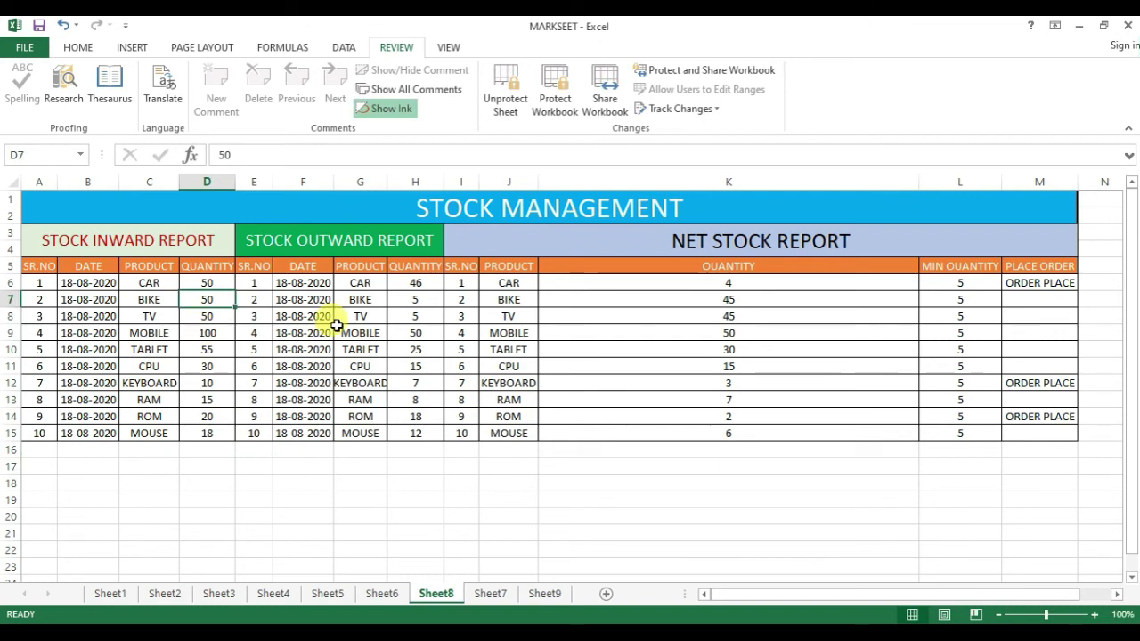
{"action": "left_click", "coordinate": [301, 330]}
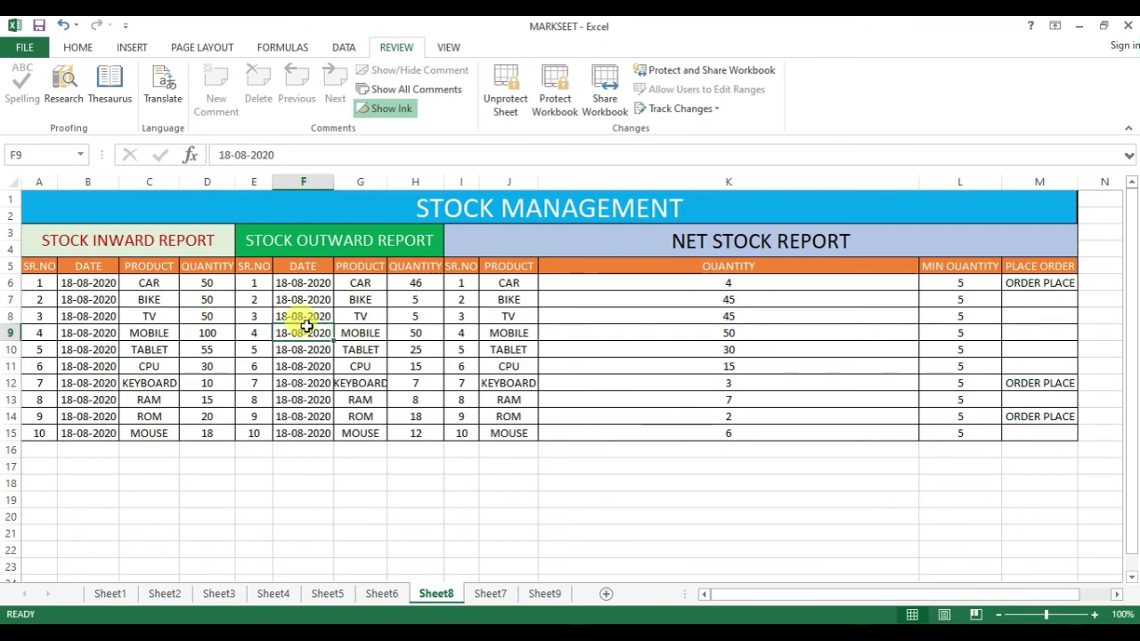
{"action": "double_click", "coordinate": [386, 341]}
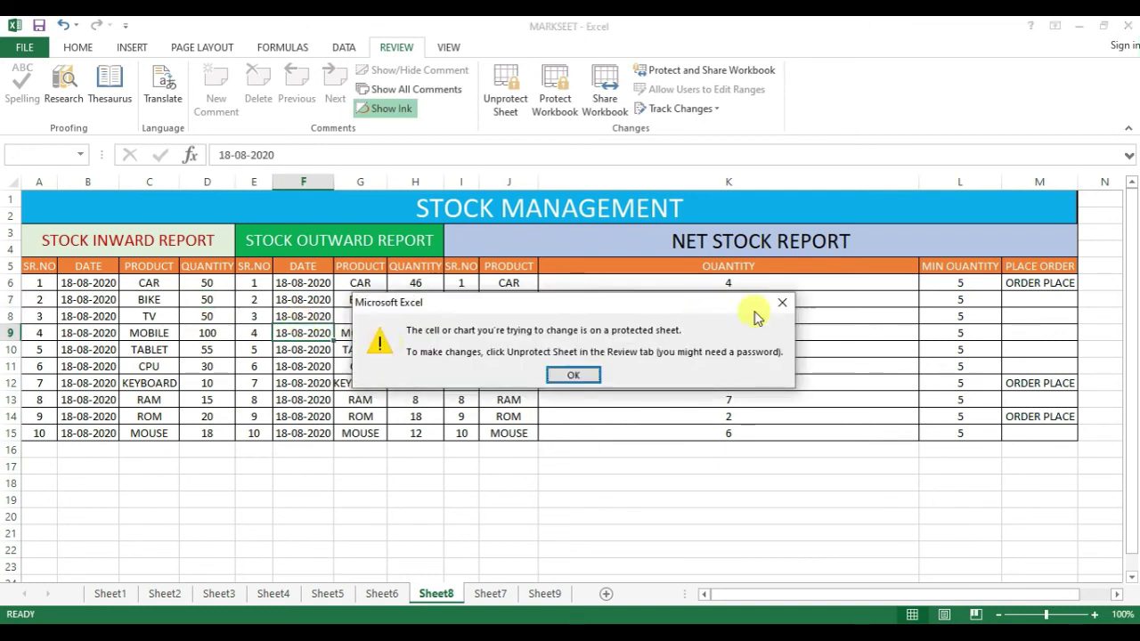
{"action": "left_click", "coordinate": [586, 376]}
{"action": "left_click", "coordinate": [210, 290]}
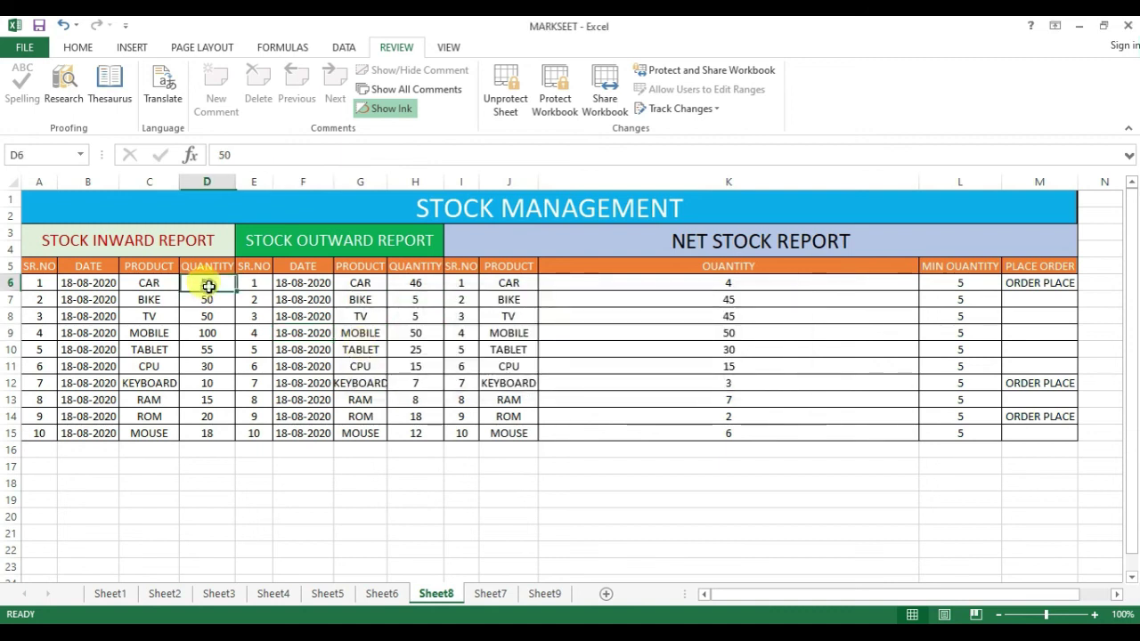
Step: Set RAM's inward quantity in D13 to 20
{"action": "left_click", "coordinate": [204, 383]}
{"action": "left_click", "coordinate": [208, 415]}
{"action": "left_click", "coordinate": [204, 434]}
{"action": "left_click", "coordinate": [223, 332]}
{"action": "left_click", "coordinate": [214, 397]}
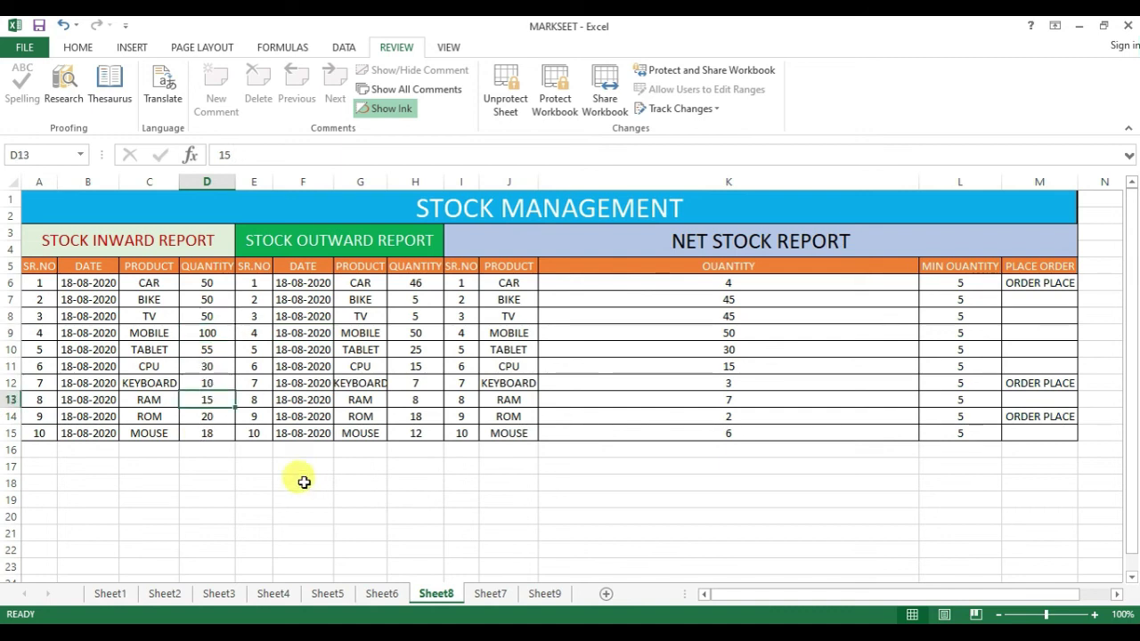
{"action": "type", "text": "20"}
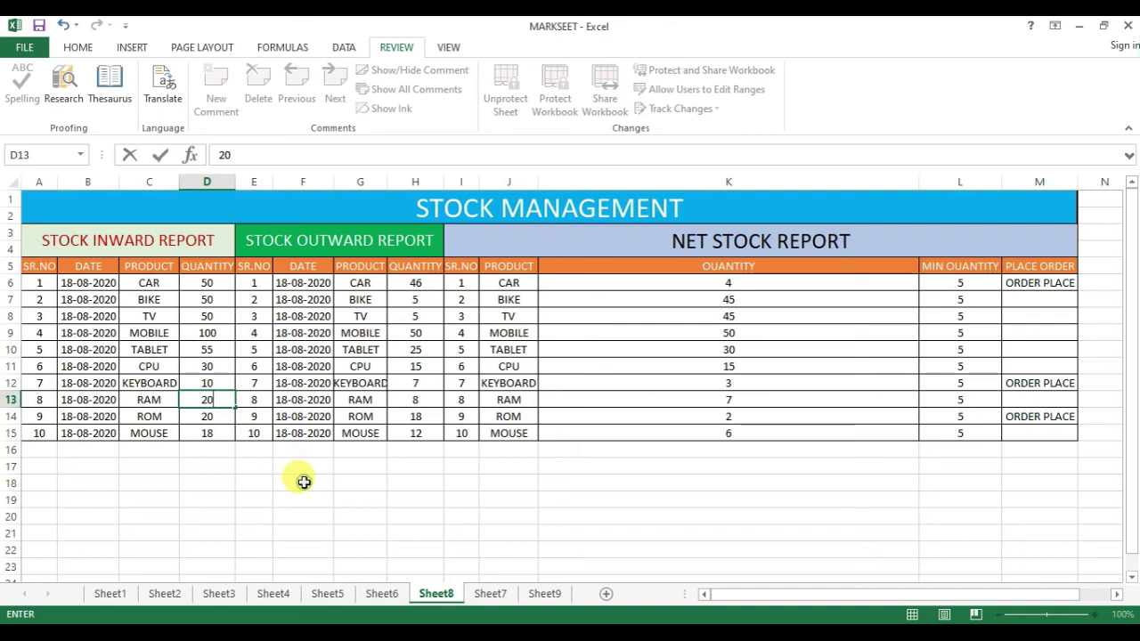
{"action": "left_click", "coordinate": [304, 482]}
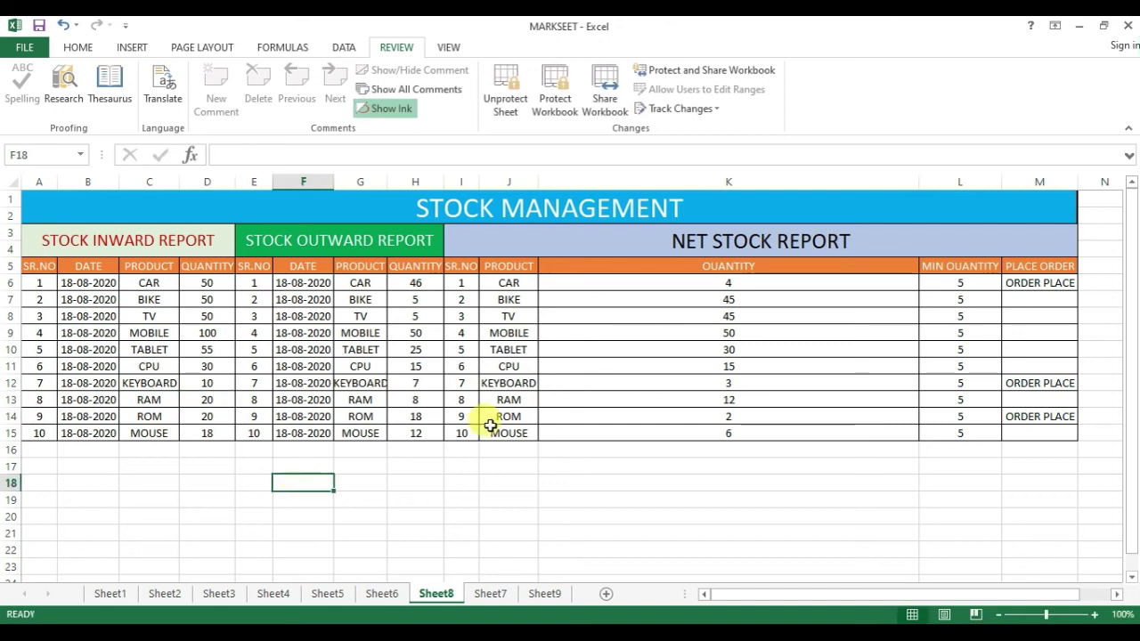
Step: Check the net stock formulas in K13 and K14, then enter 22 for ROM in D14
{"action": "left_click", "coordinate": [760, 402]}
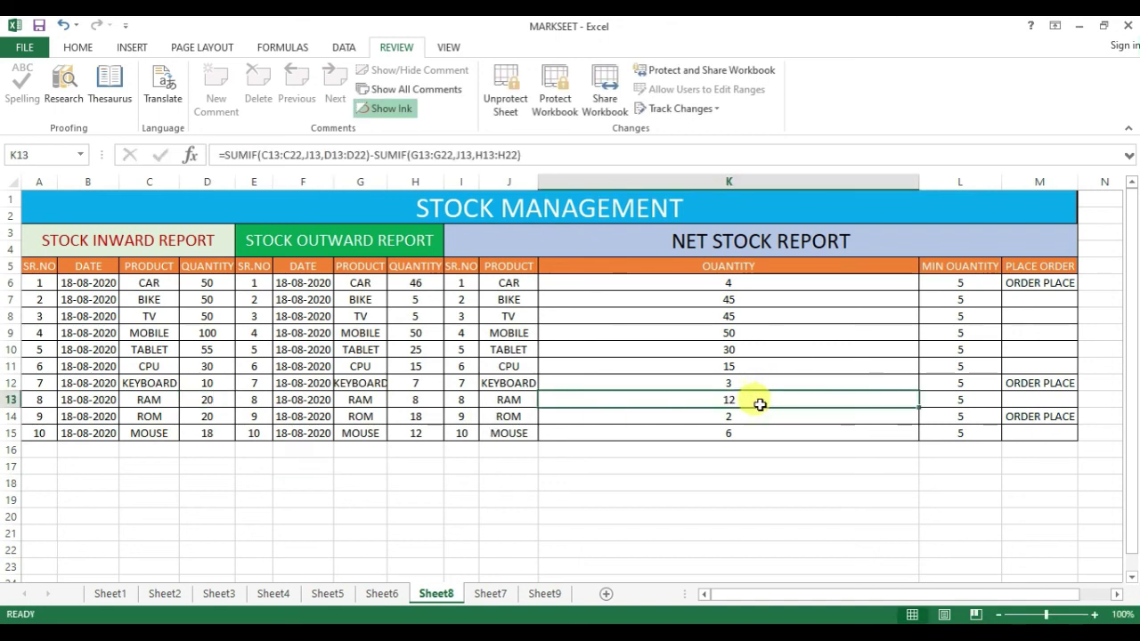
{"action": "left_click", "coordinate": [214, 417]}
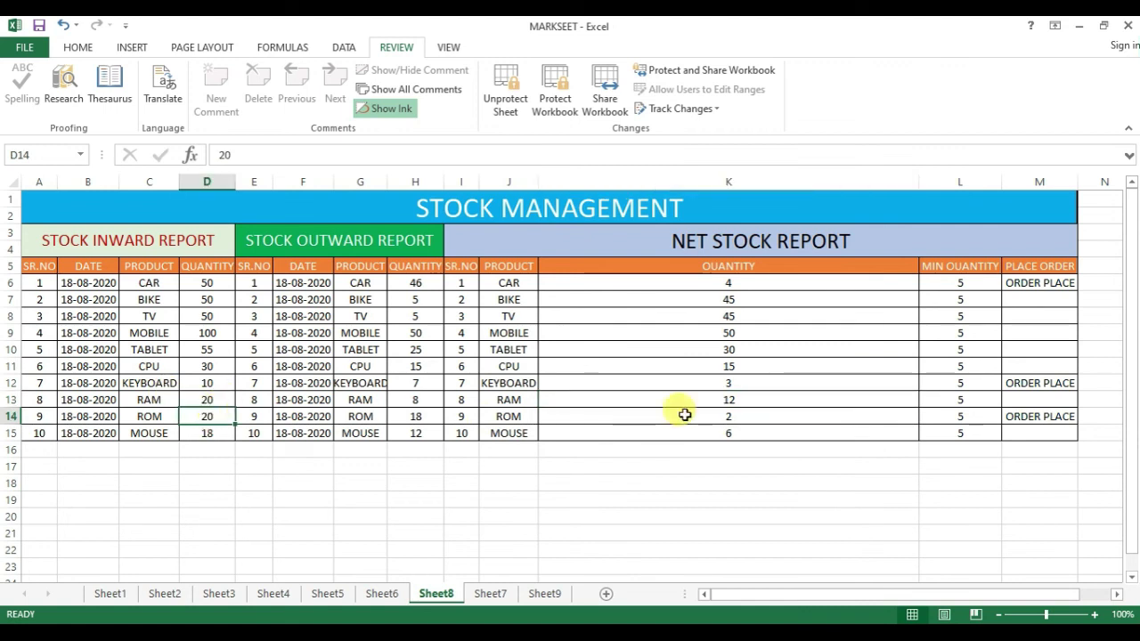
{"action": "left_click", "coordinate": [734, 418]}
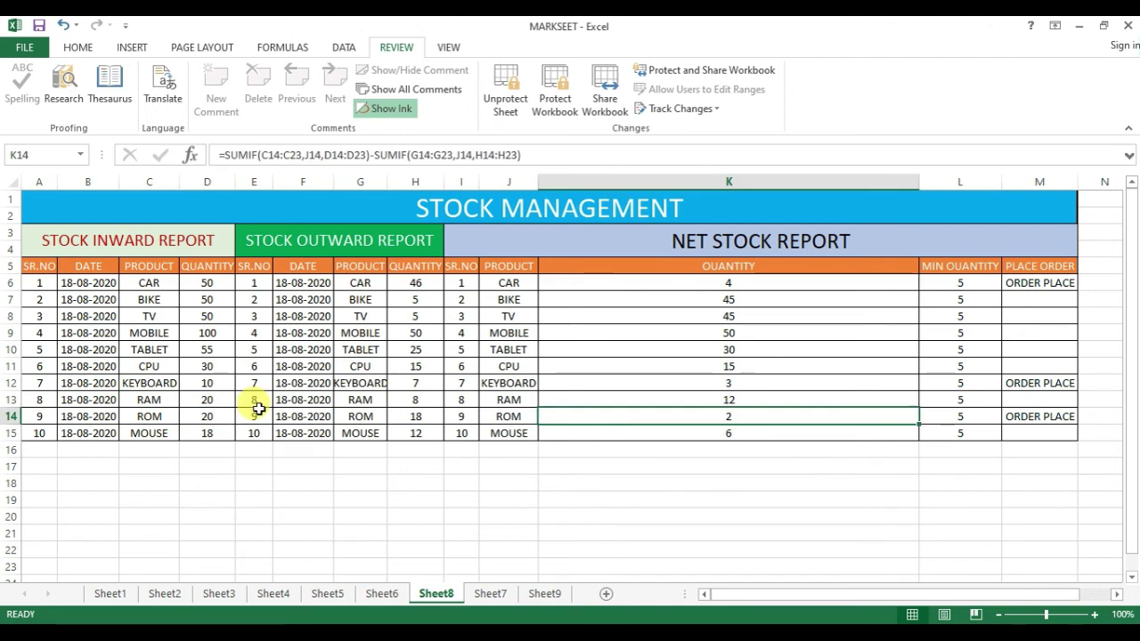
{"action": "left_click", "coordinate": [203, 416]}
{"action": "type", "text": "22"}
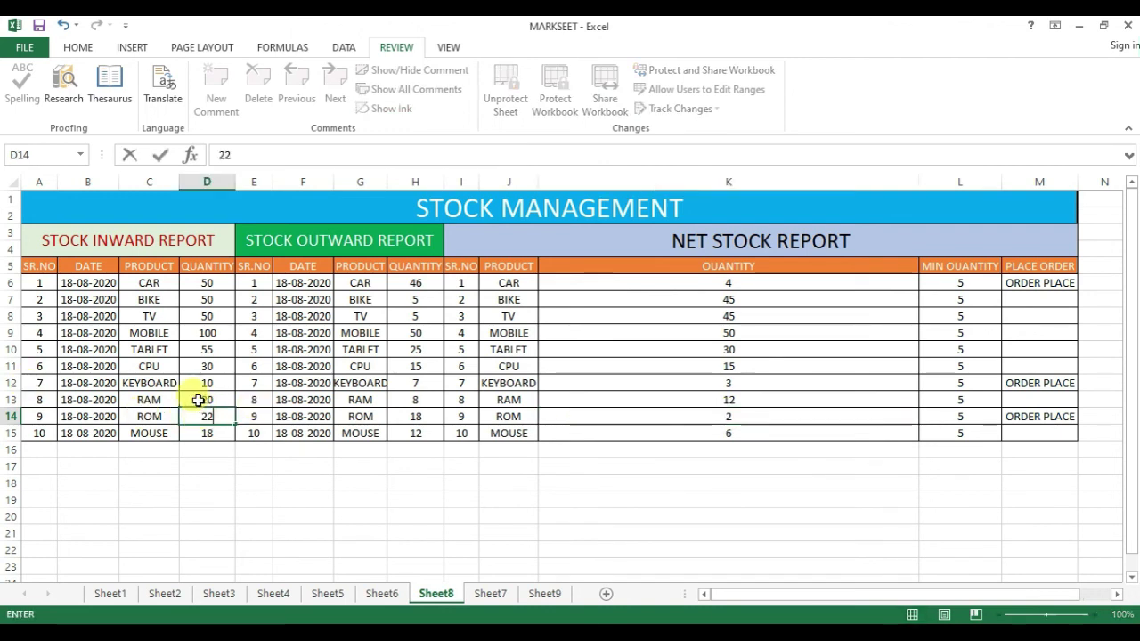
{"action": "left_click", "coordinate": [294, 463]}
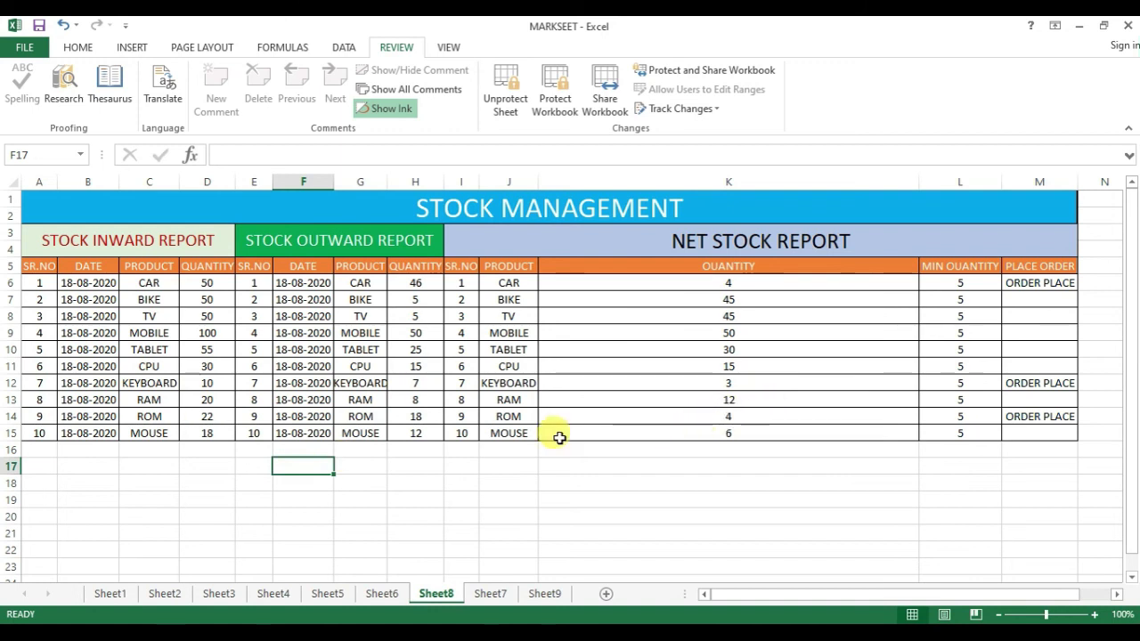
Step: Unprotect Sheet8 by entering its password in the Unprotect Sheet dialog
{"action": "left_click", "coordinate": [513, 114]}
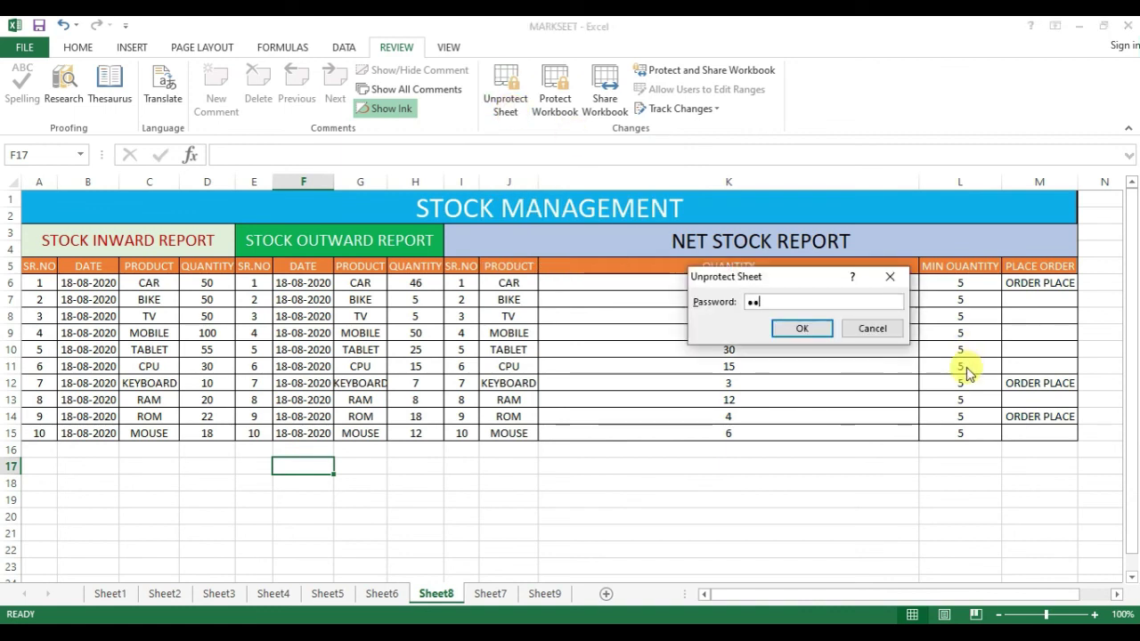
{"action": "left_click", "coordinate": [825, 327]}
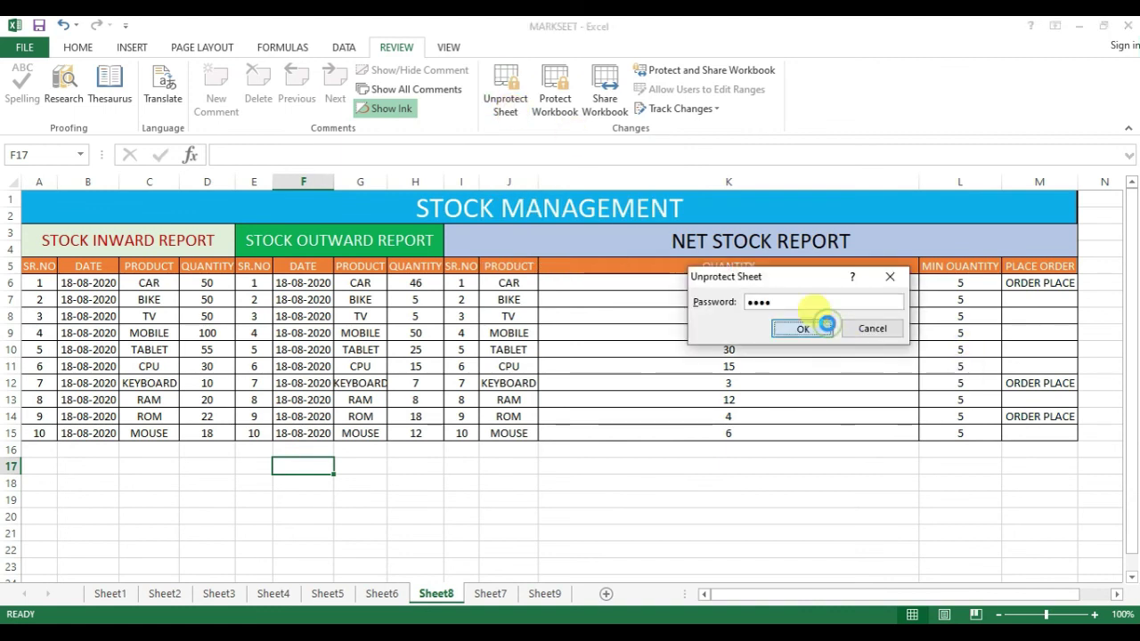